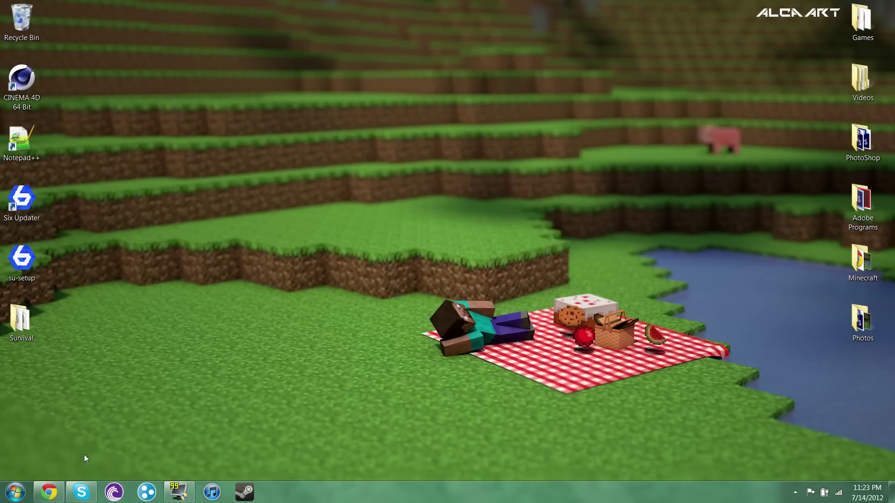
- Download the Technic Launcher EXE from the Tekkit page and put it on the desktop
left_click(48, 493)
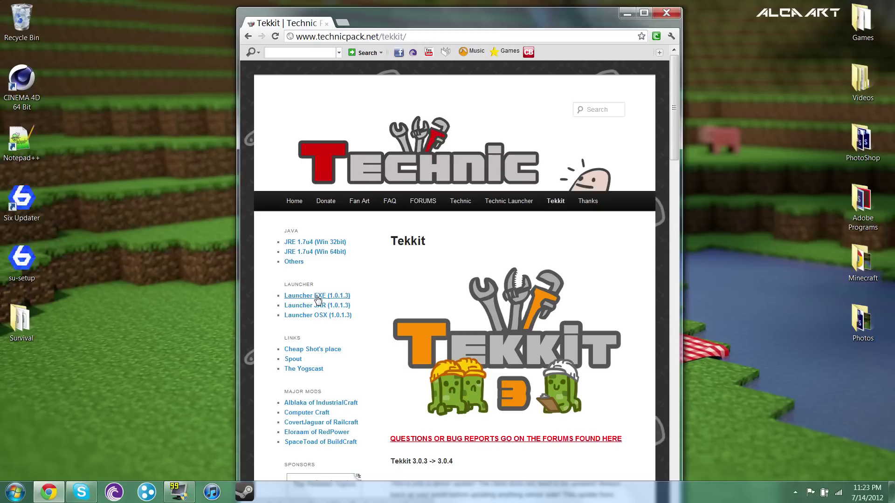
left_click(317, 296)
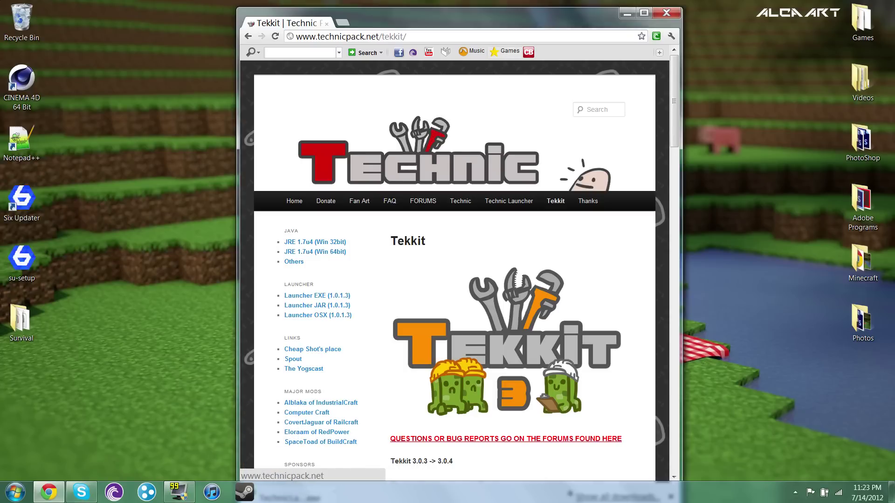
left_click_drag(490, 7, 894, 5)
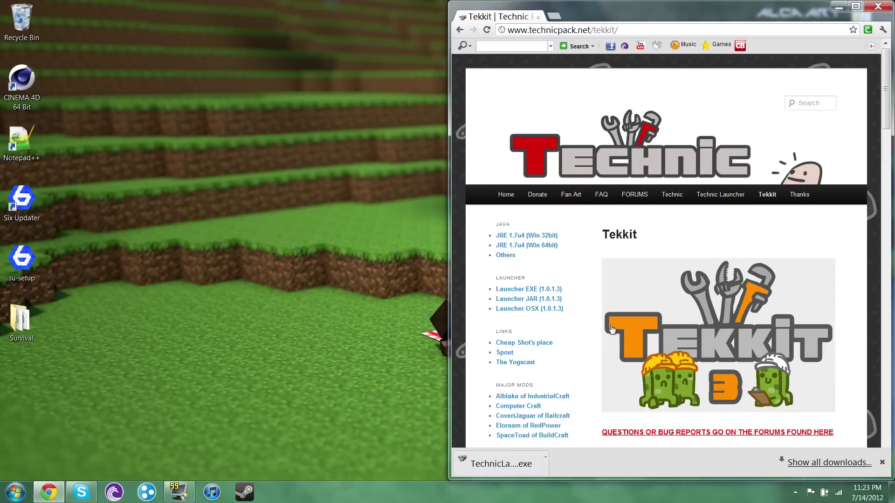
left_click_drag(503, 463, 24, 389)
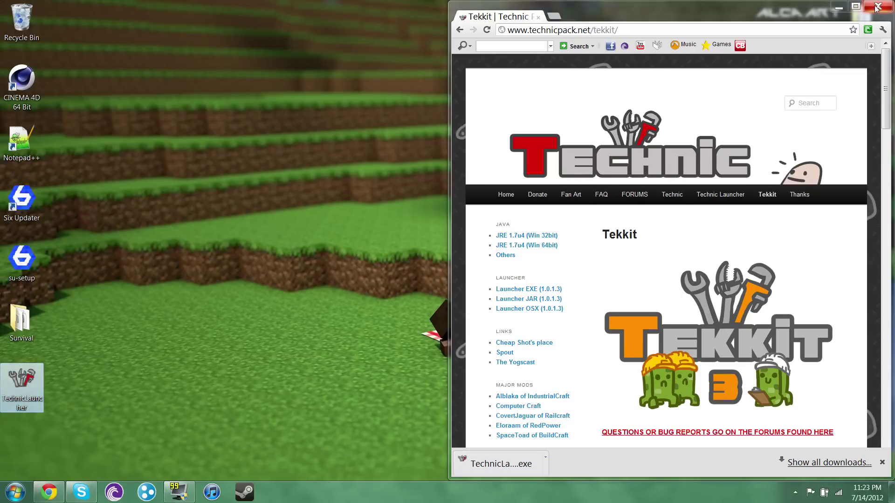
left_click(836, 10)
- Run the downloaded Technic Launcher, enter the Minecraft username and password, and tick Remember
left_click(837, 9)
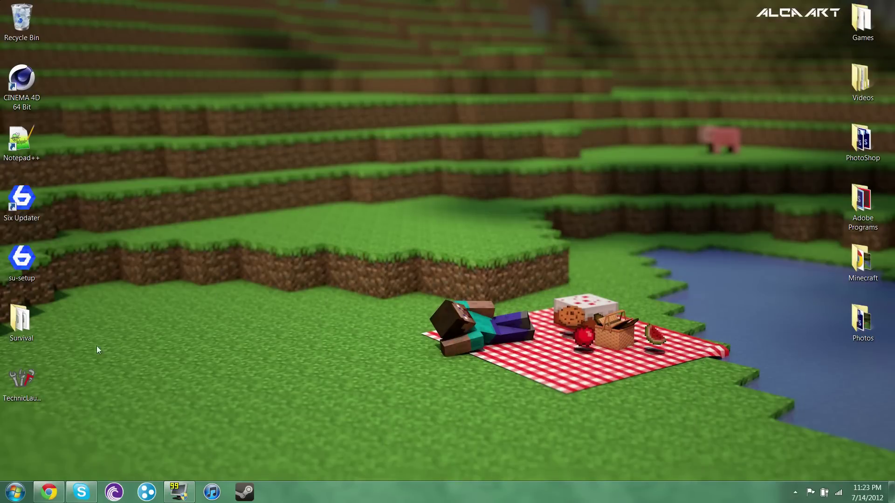
double_click(7, 366)
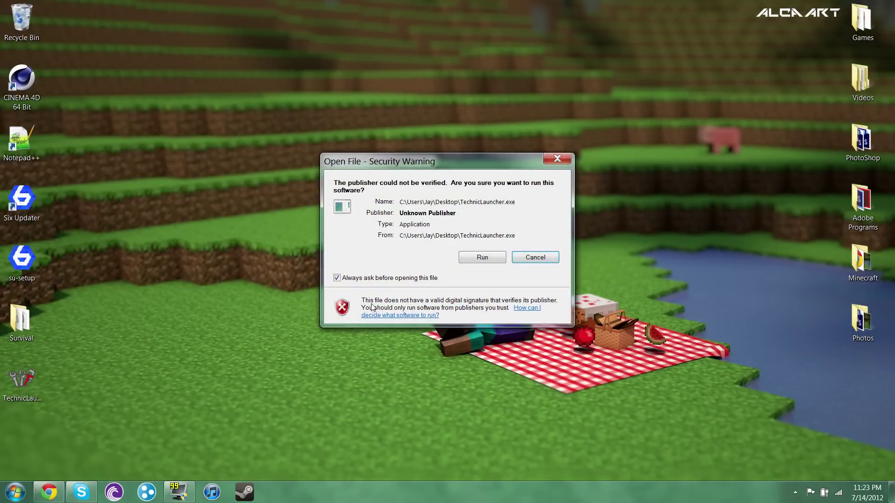
left_click(470, 262)
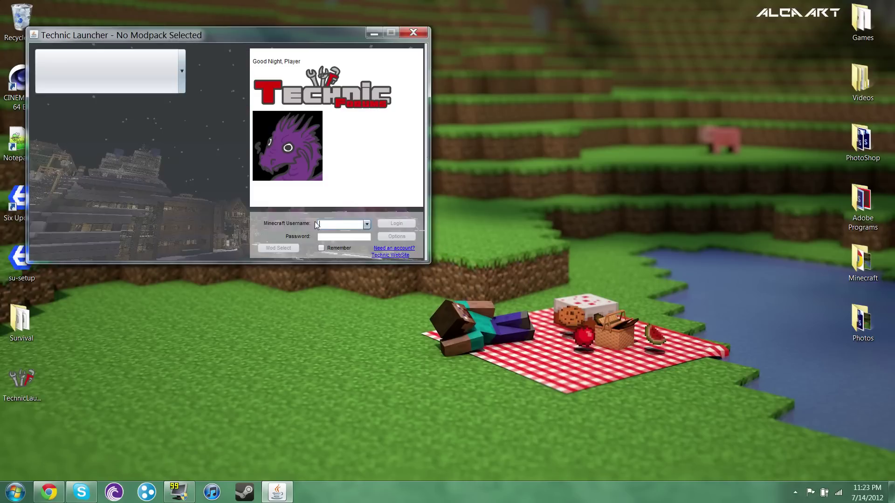
type("jaypas")
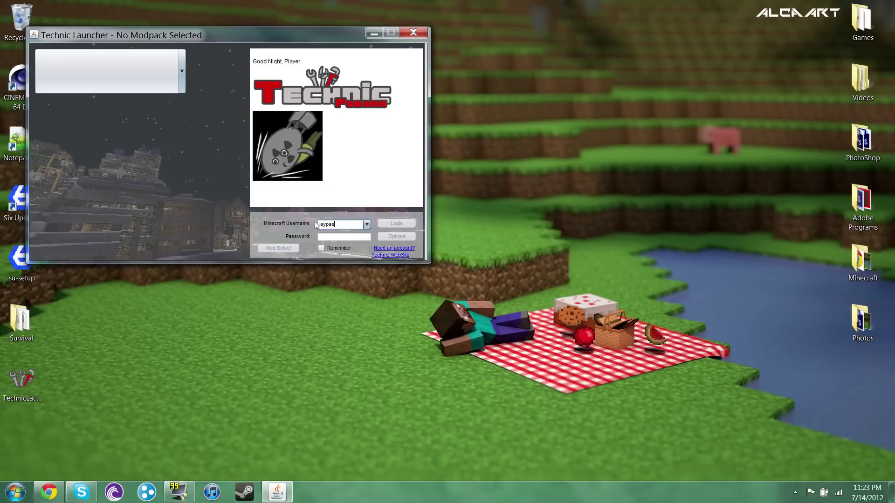
type("ztor")
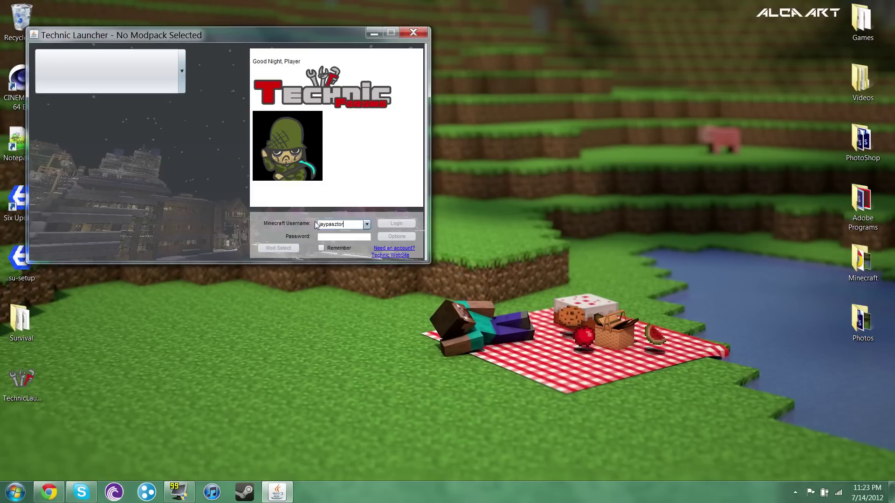
type("**")
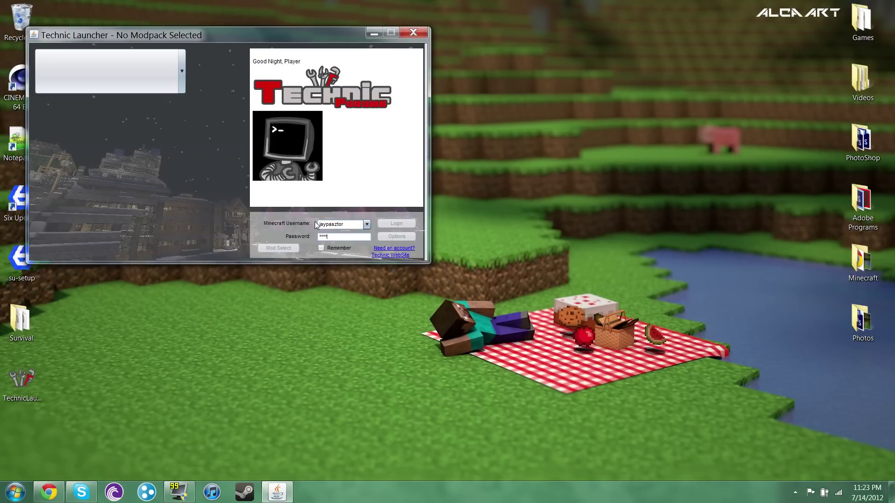
left_click(321, 249)
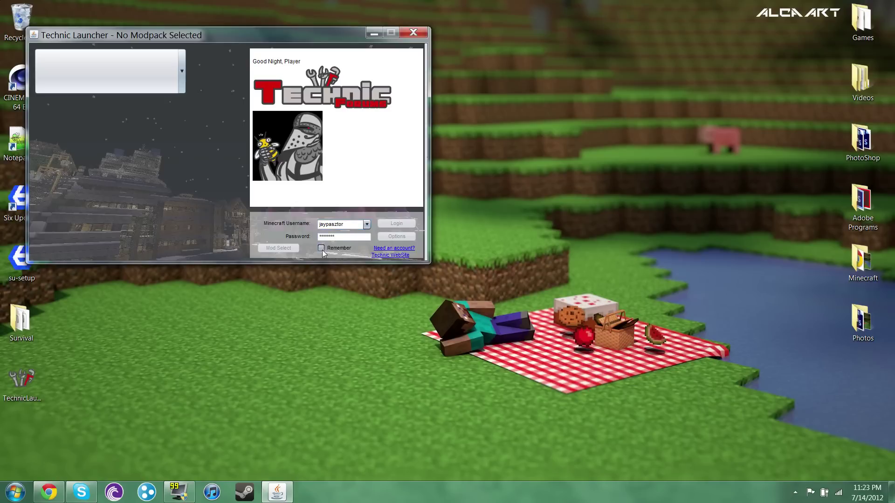
- Pick Tekkit from the modpack list and log in to download its files
left_click(181, 83)
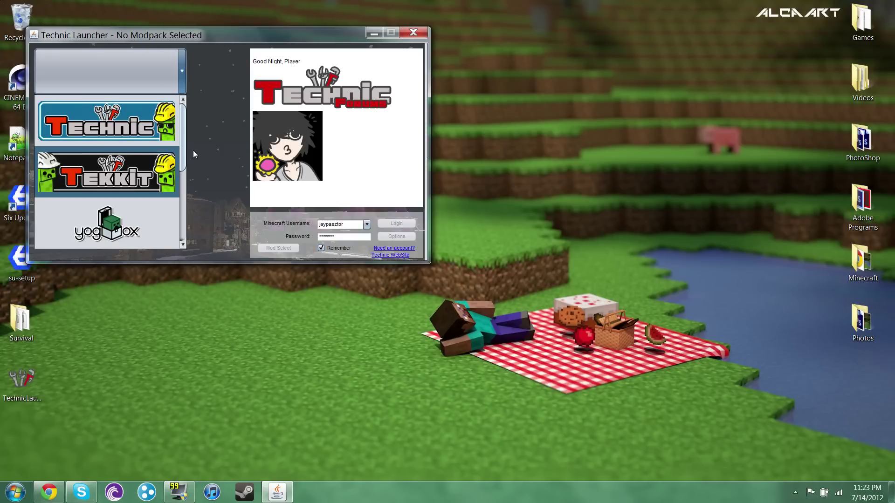
left_click_drag(181, 159, 179, 129)
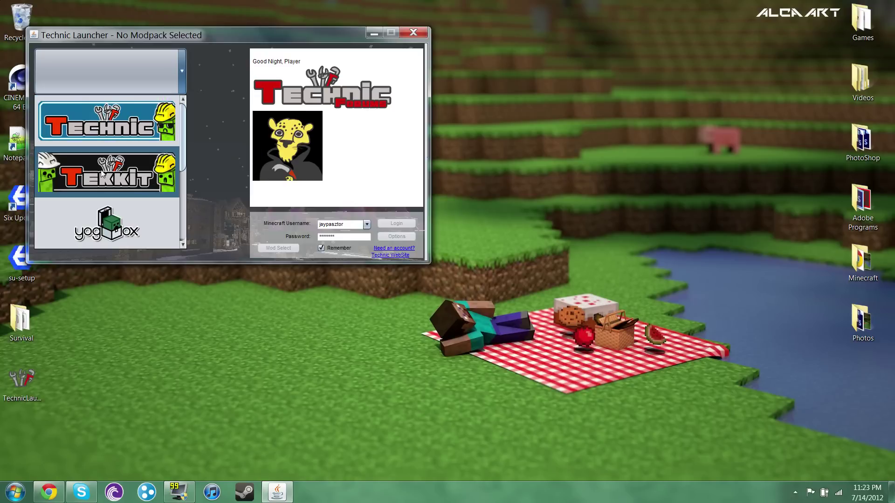
scroll(185, 135, "down", 2)
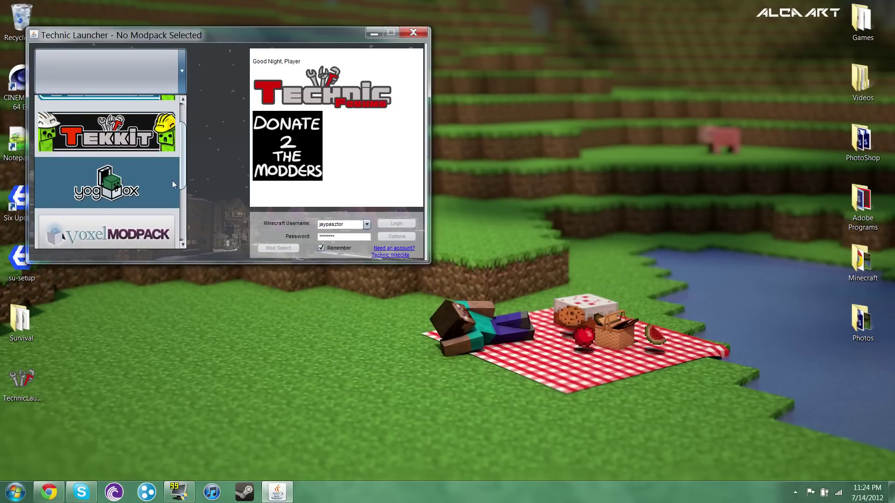
scroll(172, 180, "down", 3)
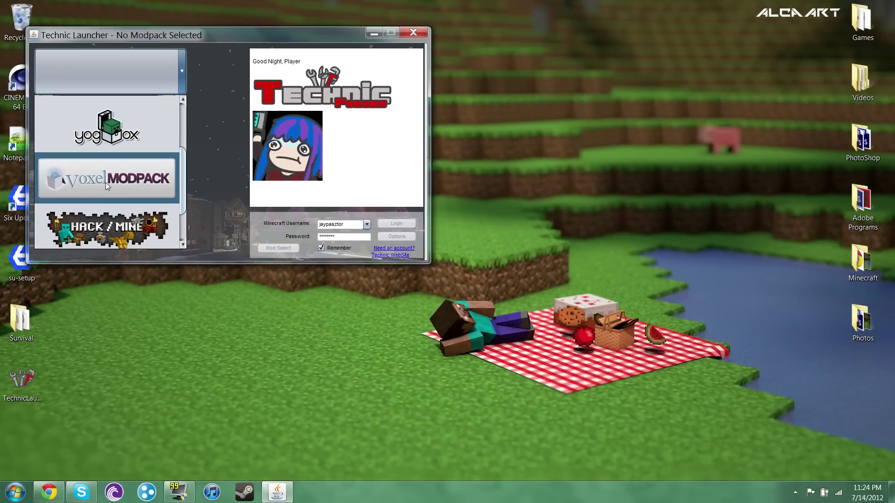
scroll(183, 195, "down", 3)
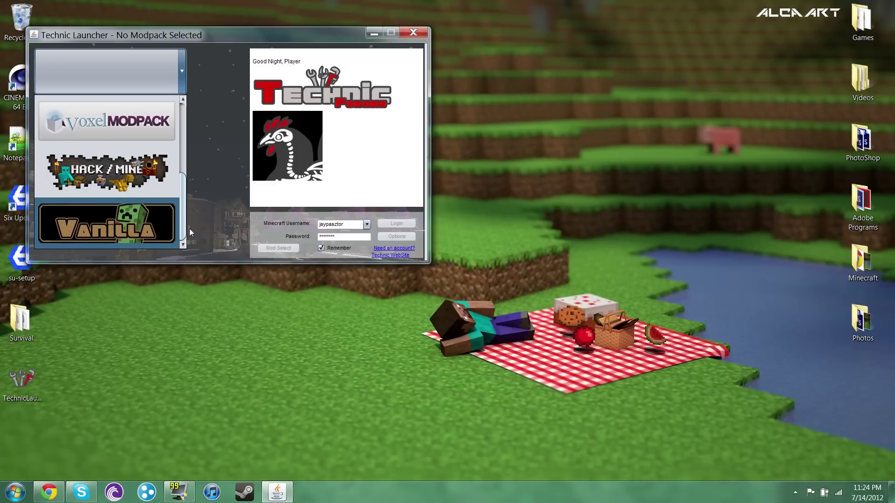
scroll(183, 154, "up", 6)
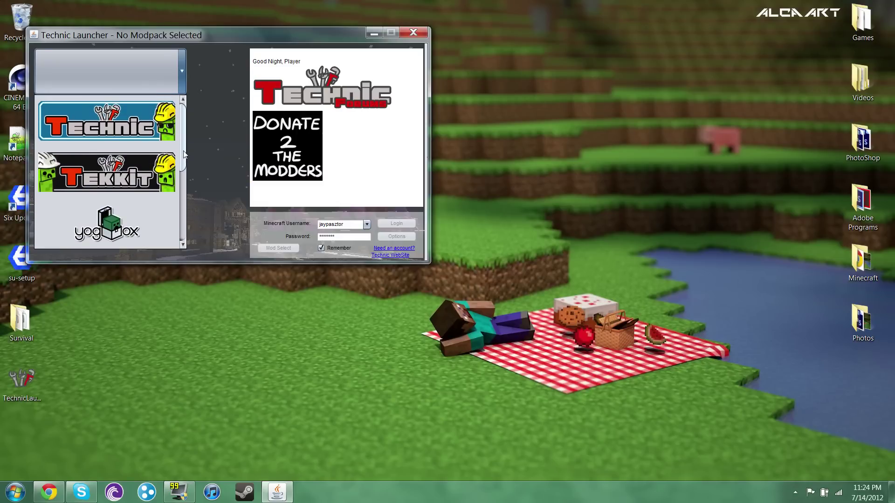
left_click(112, 182)
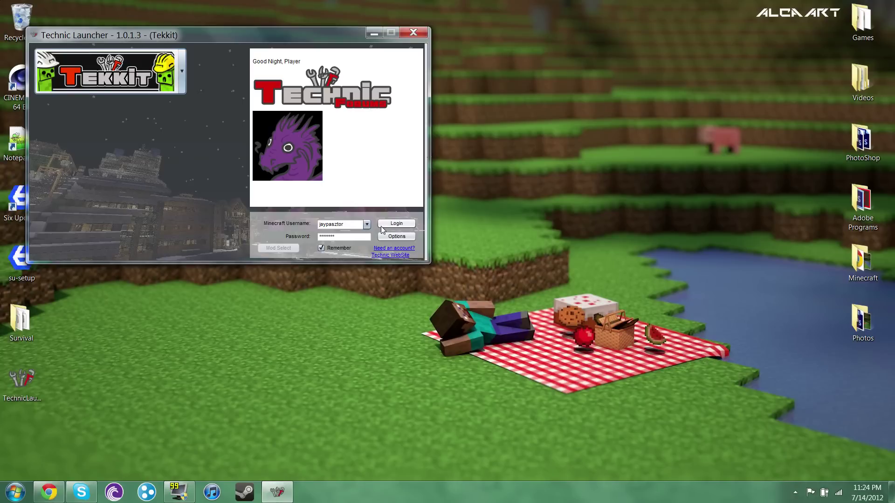
left_click(396, 224)
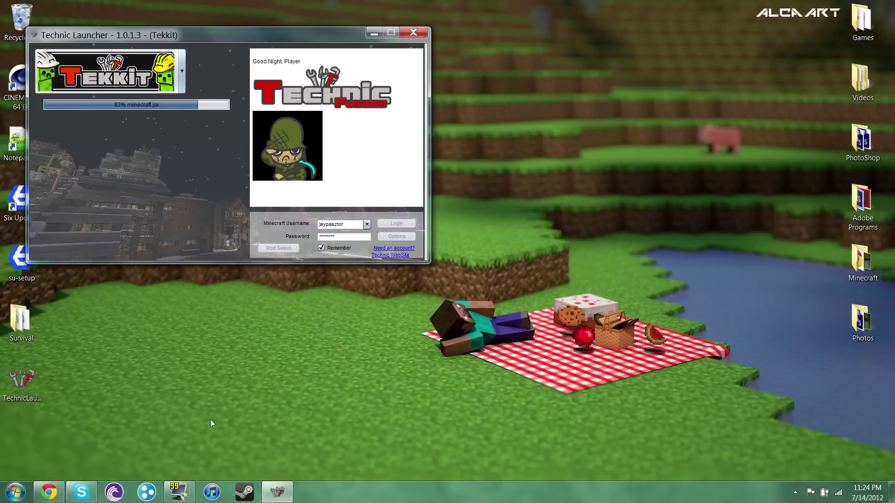
- Check the %appdata% Roaming folder for .minecraft and .technicLauncher, then close it
left_click(15, 492)
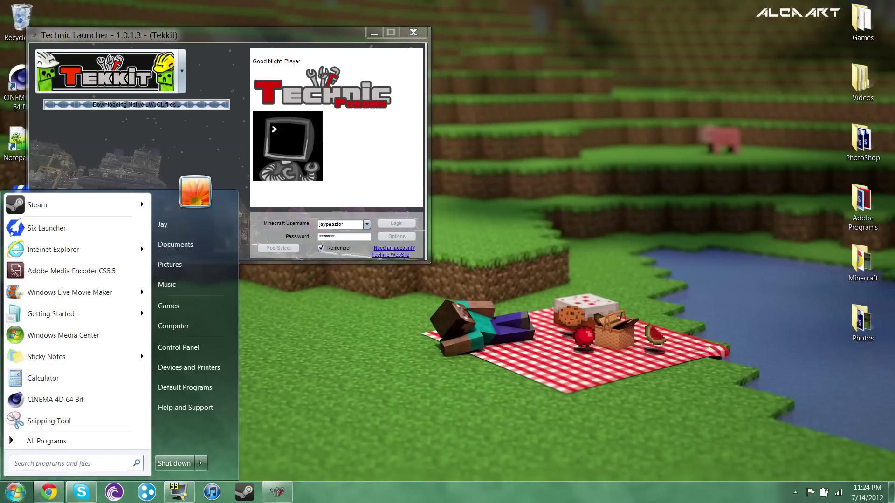
type("%app")
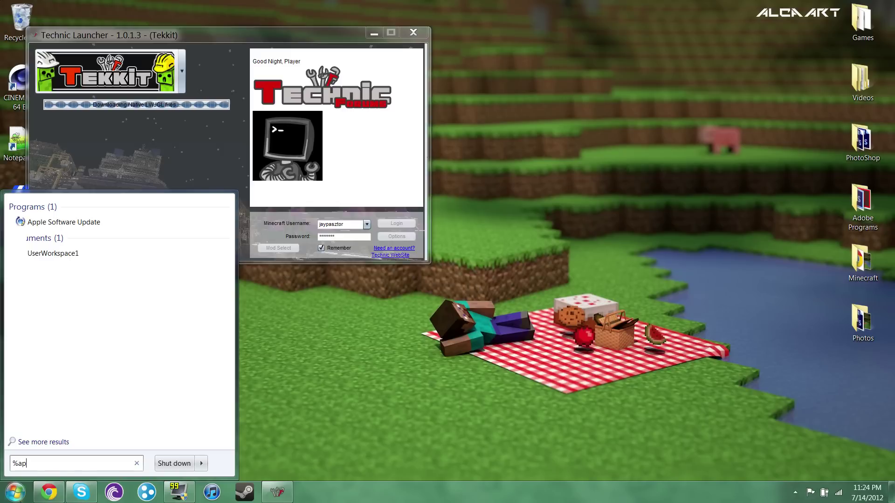
type("data%")
key("Return")
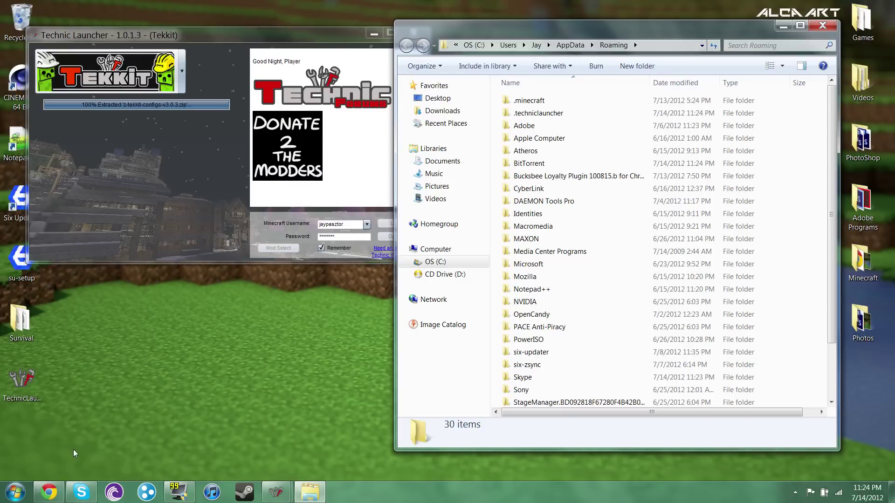
left_click(821, 27)
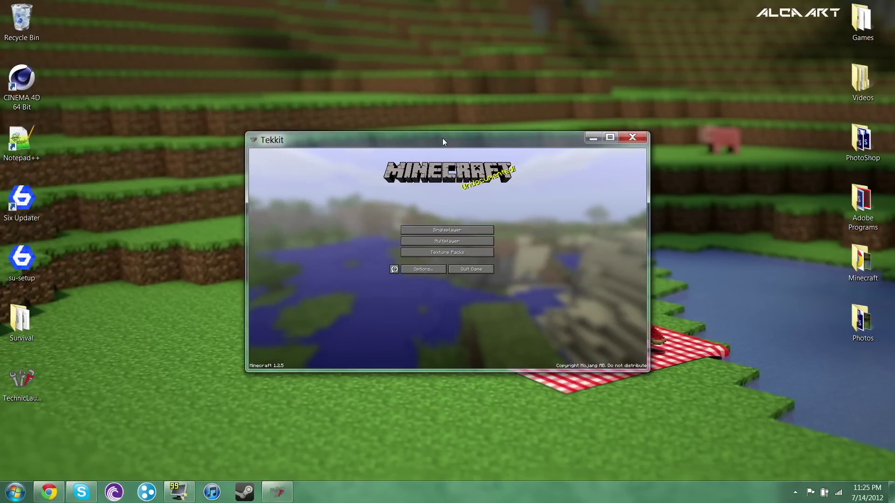
- Make the Tekkit window full-screen and lower Music to 1% and Sound to 3% in Options
left_click(435, 271)
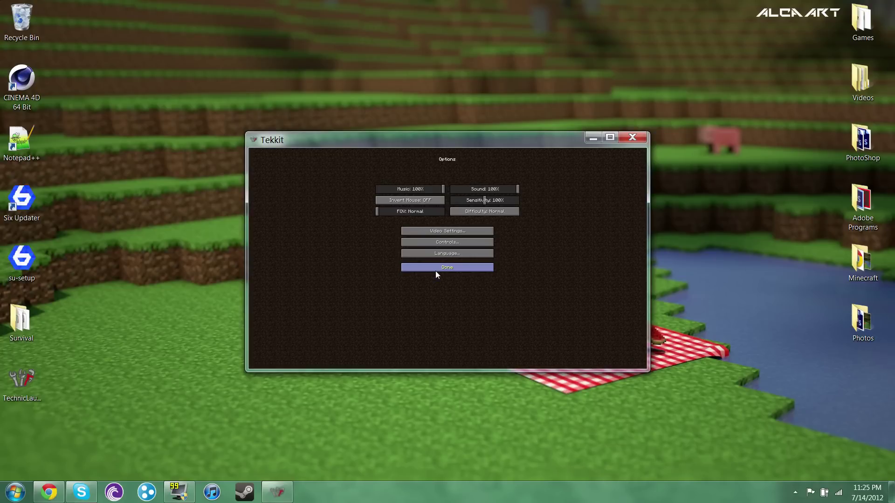
double_click(434, 143)
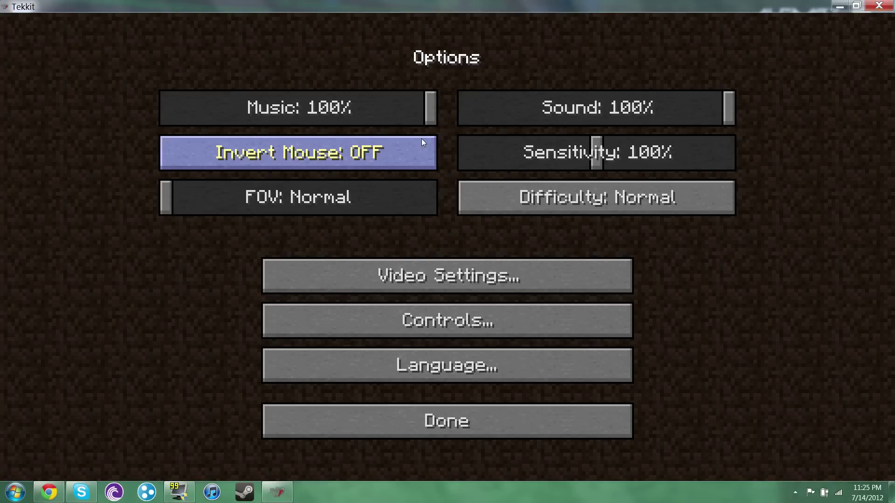
left_click_drag(428, 108, 169, 119)
left_click(476, 114)
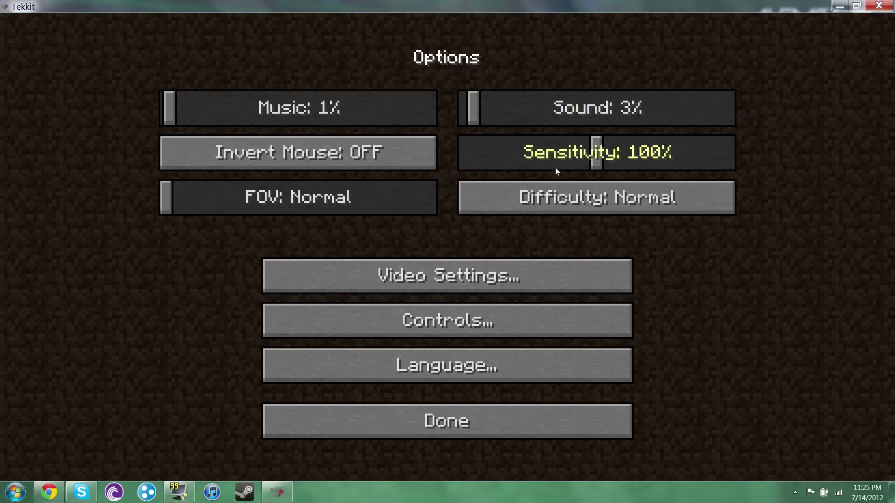
- Set GUI Scale Normal, Brightness Bright, Smooth Lighting 100% and Render Distance Far
left_click(400, 287)
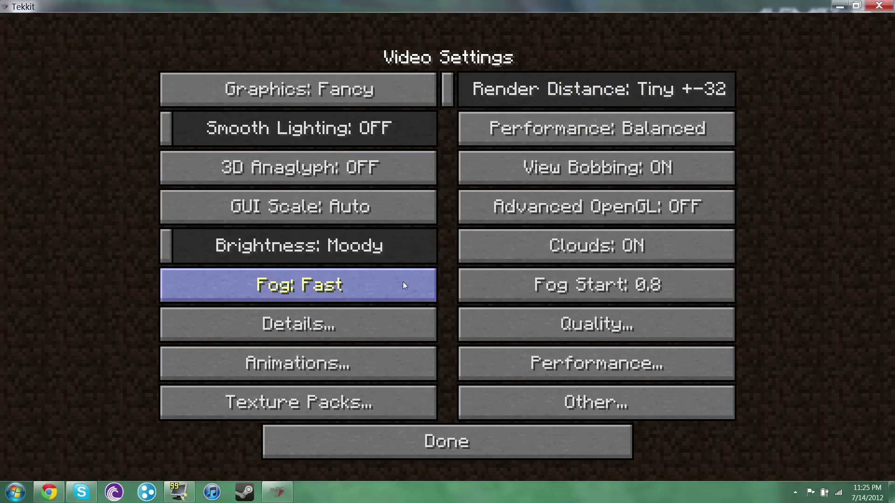
left_click(313, 199)
left_click(429, 119)
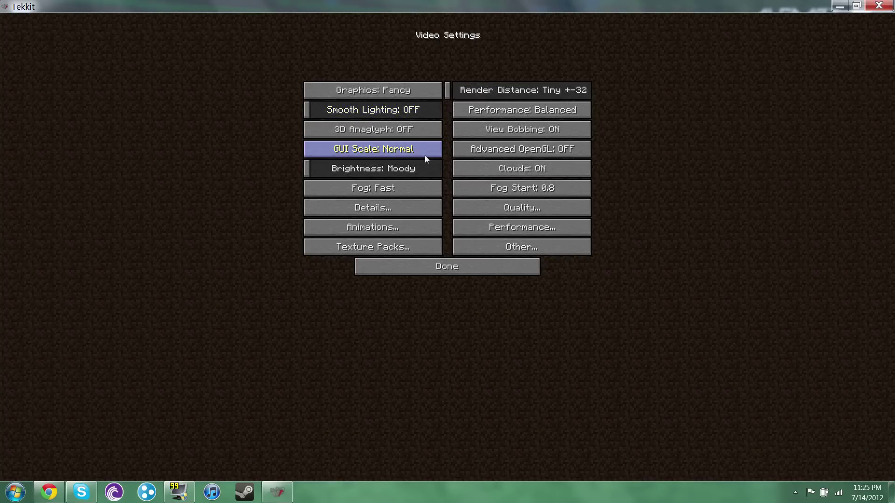
left_click_drag(425, 167, 442, 169)
left_click(440, 112)
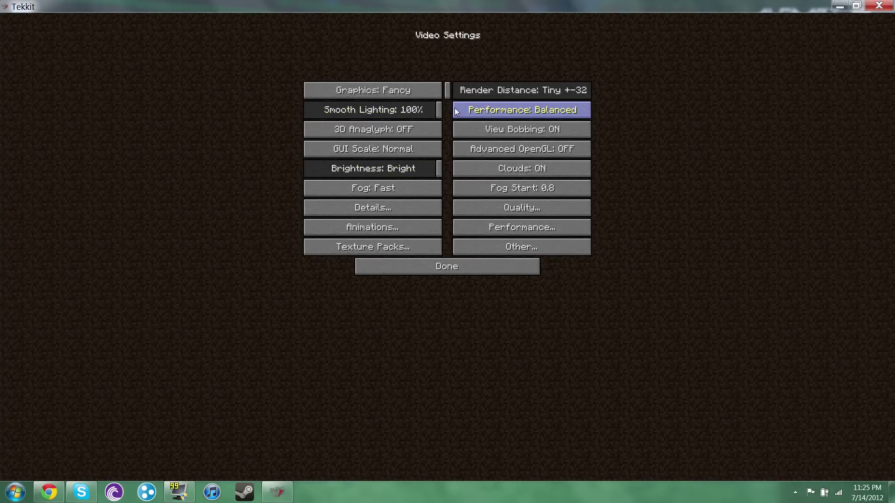
left_click(520, 91)
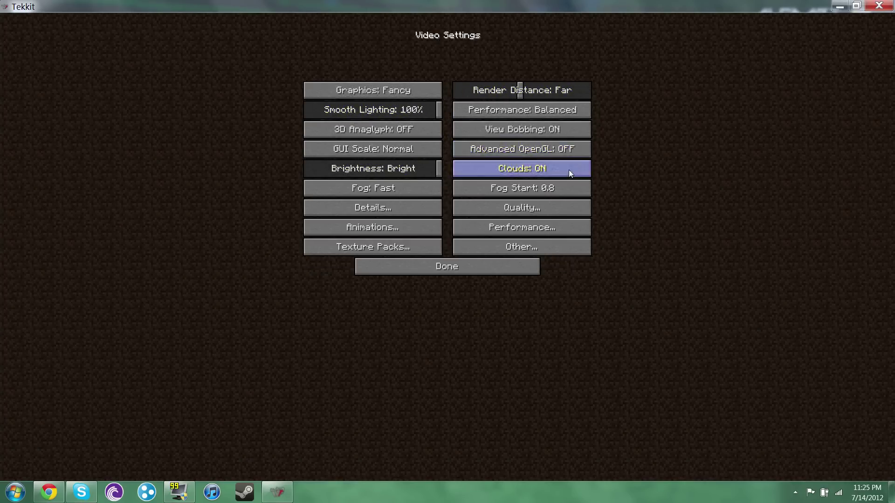
- In Quality settings turn Clear Water on and set Better Grass to Fast
left_click(542, 210)
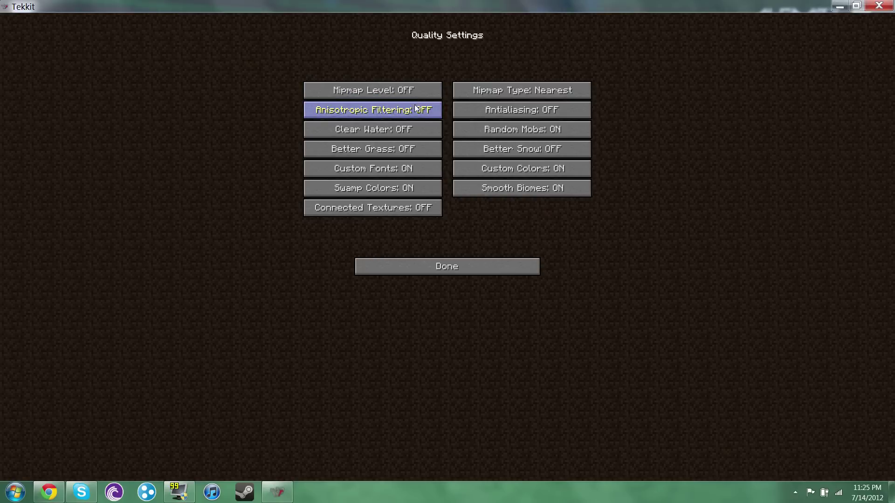
left_click(419, 132)
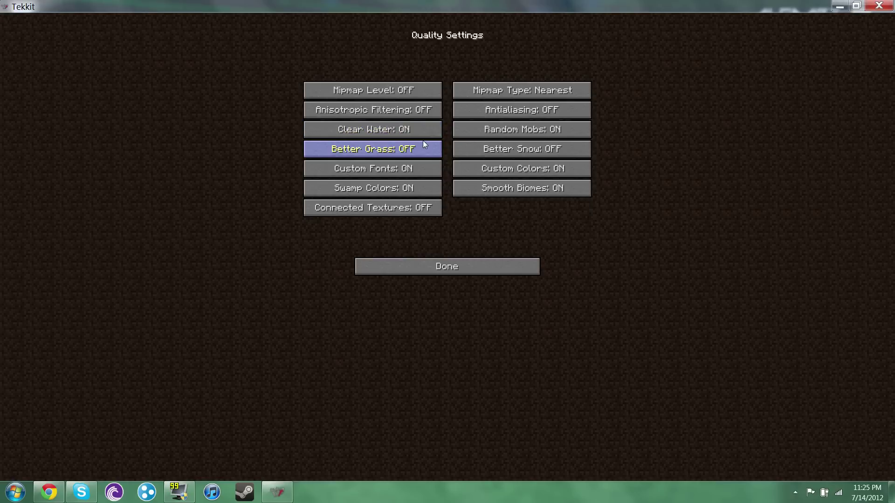
left_click(424, 143)
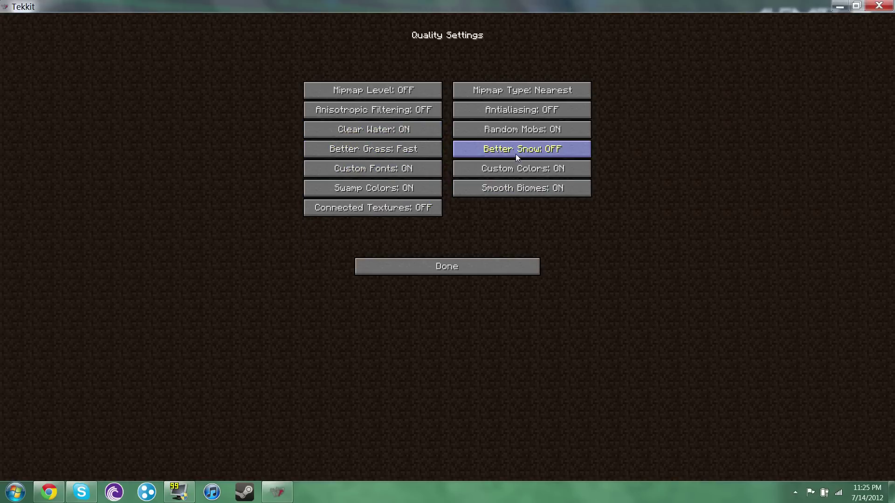
left_click(452, 259)
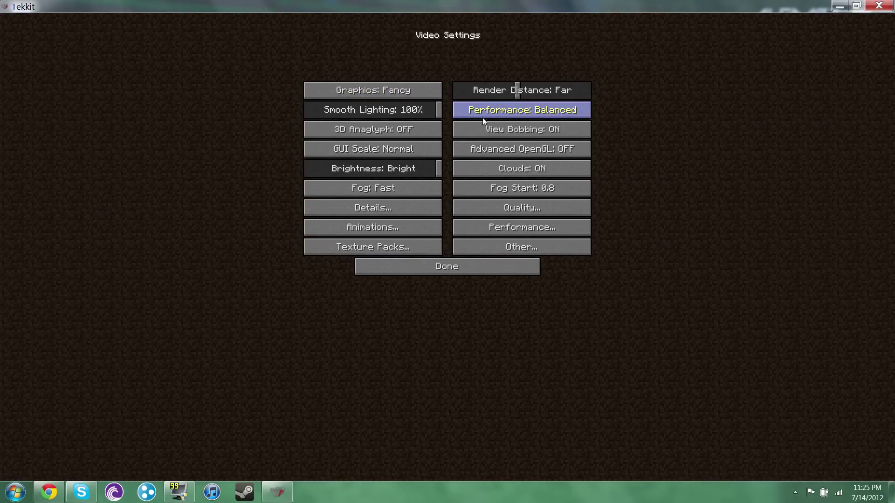
left_click(461, 261)
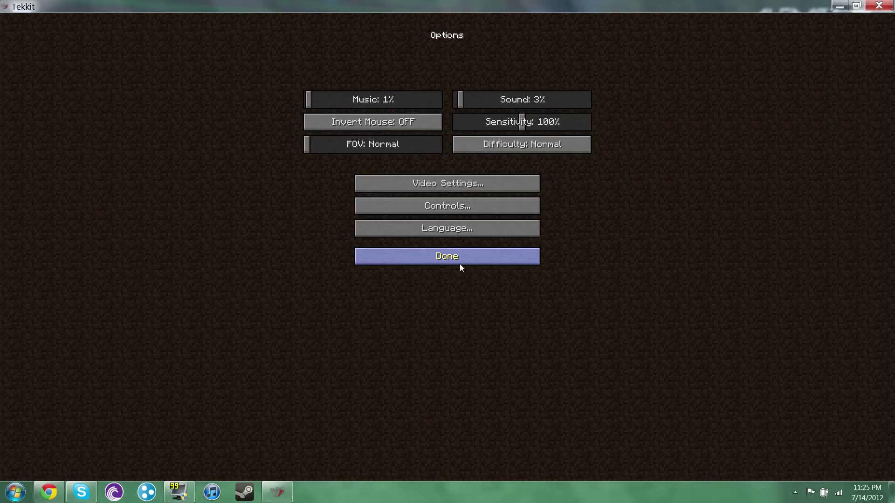
- Look through the Controls key bindings and return to the main menu
left_click(450, 206)
scroll(478, 177, "down", 5)
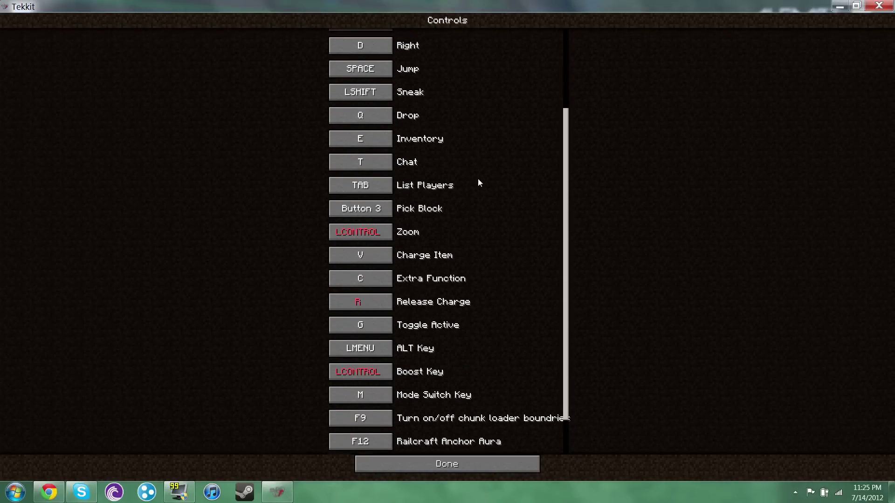
scroll(478, 180, "down", 2)
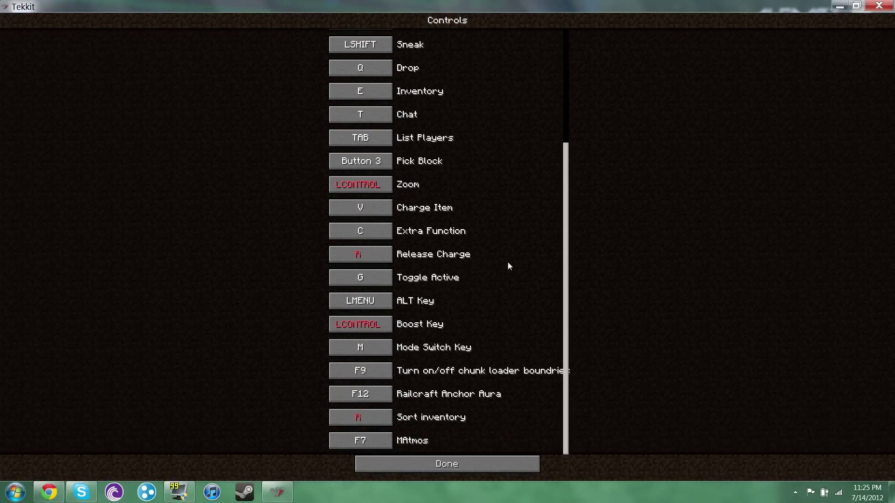
scroll(466, 289, "up", 9)
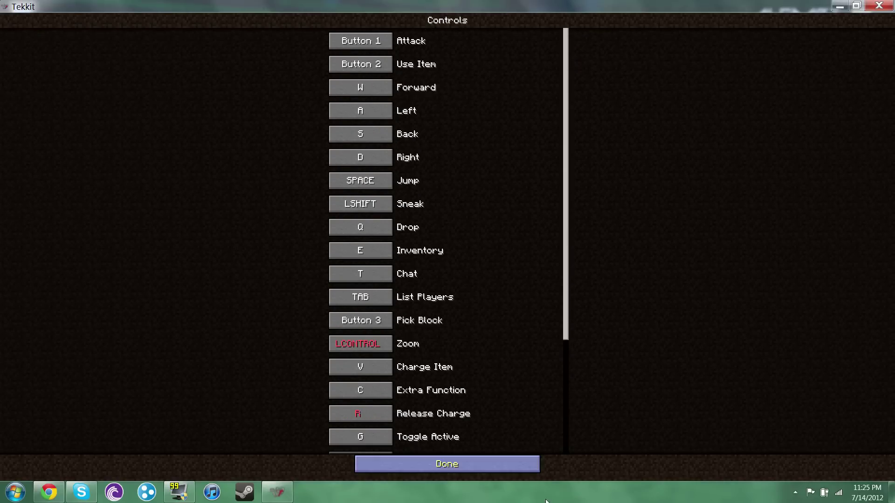
left_click(512, 464)
- Create a new singleplayer world in Creative game mode
left_click(446, 260)
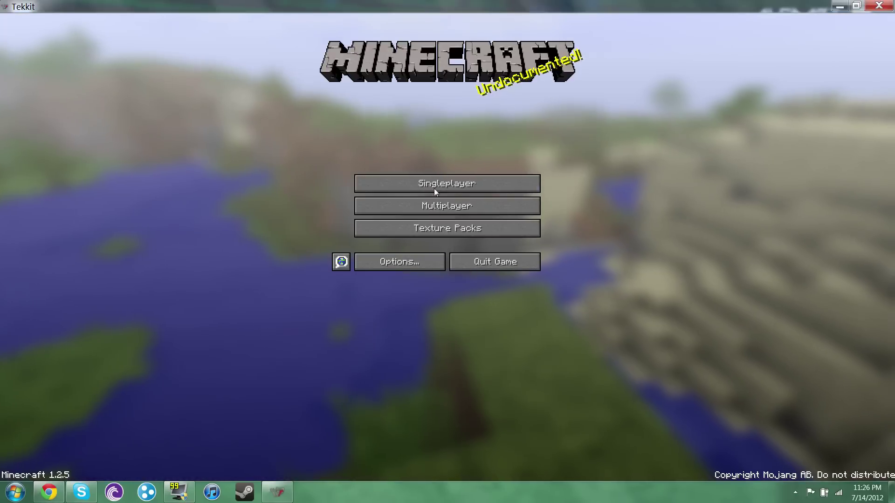
left_click(434, 182)
left_click(485, 442)
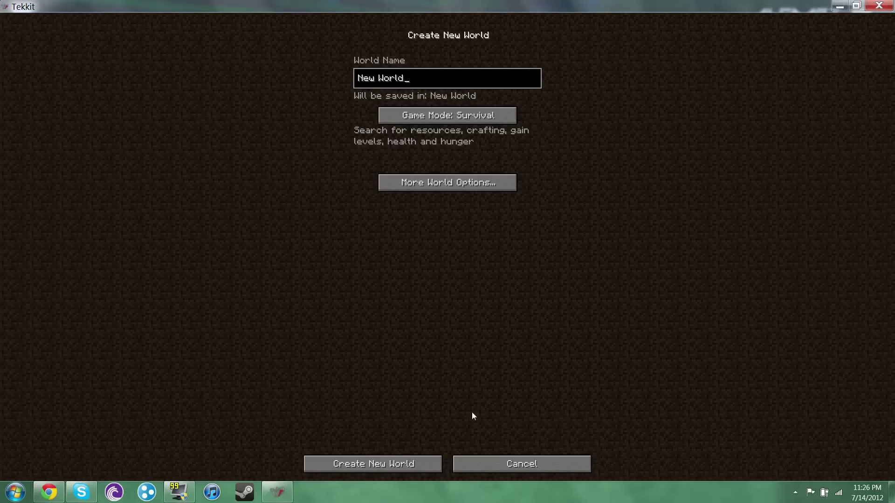
left_click(455, 118)
left_click(455, 116)
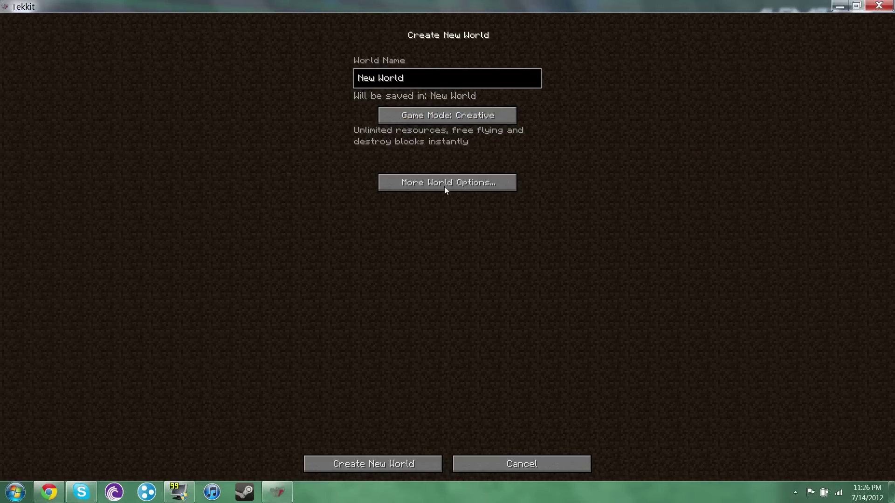
left_click(398, 466)
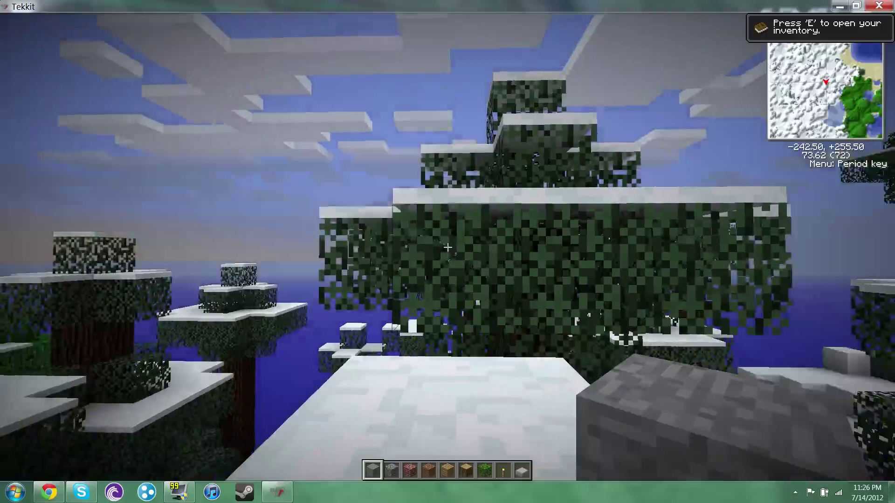
- Move around the snowy world and browse the creative inventory
key("space")
key("w")
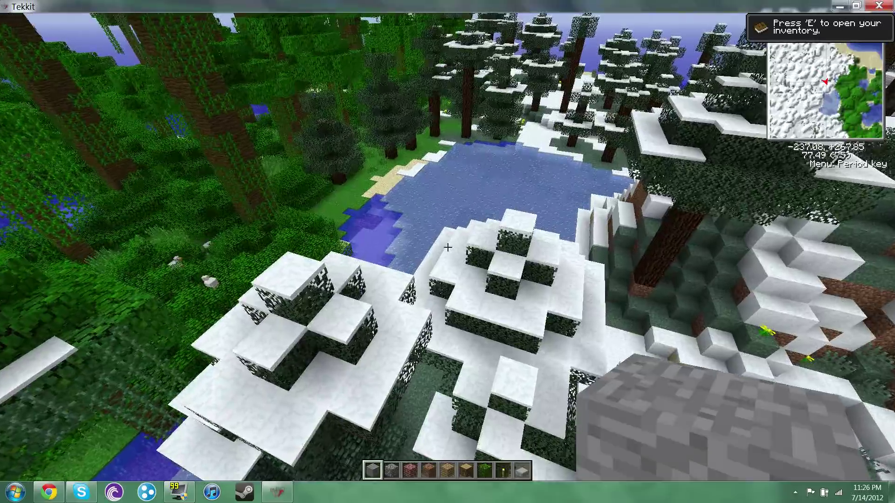
key("e")
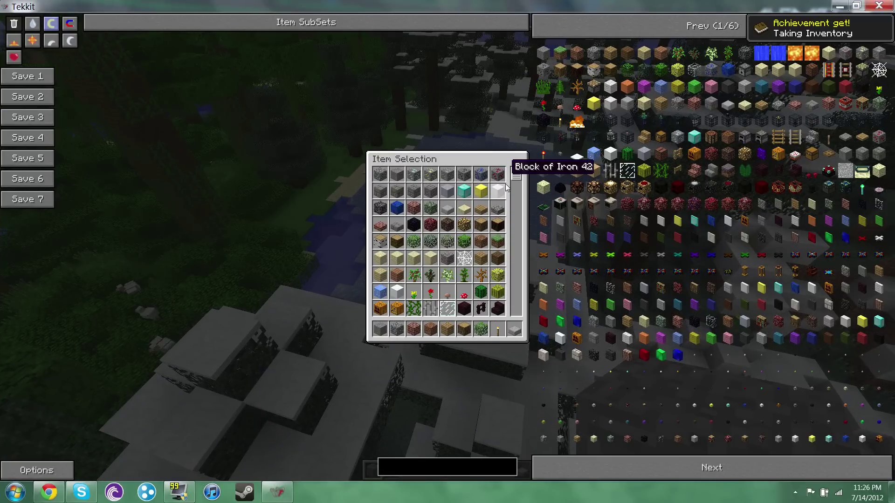
left_click_drag(515, 182, 531, 291)
scroll(722, 51, "down", 2)
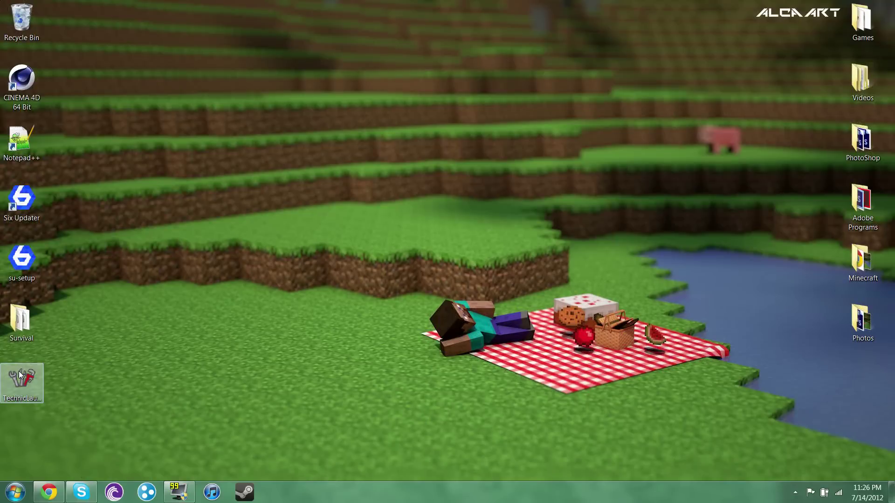
- Relaunch Technic Launcher, choose the Technic SSP modpack and log in to download it
double_click(19, 375)
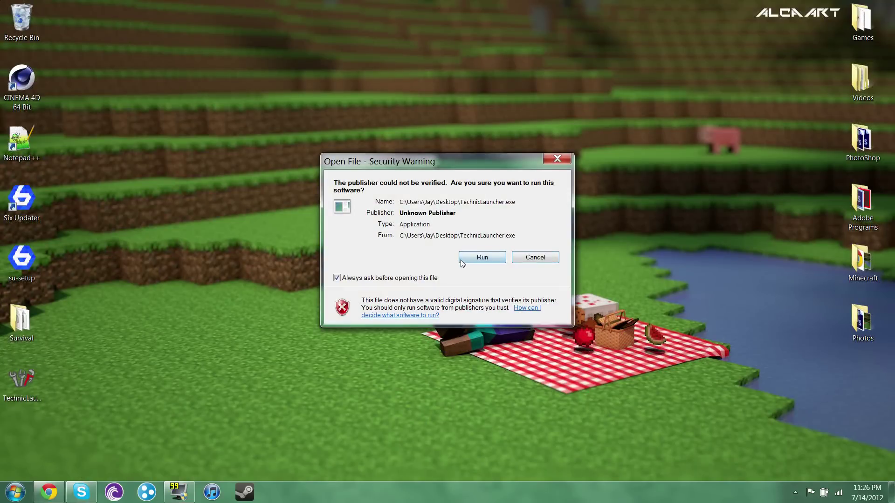
left_click(461, 261)
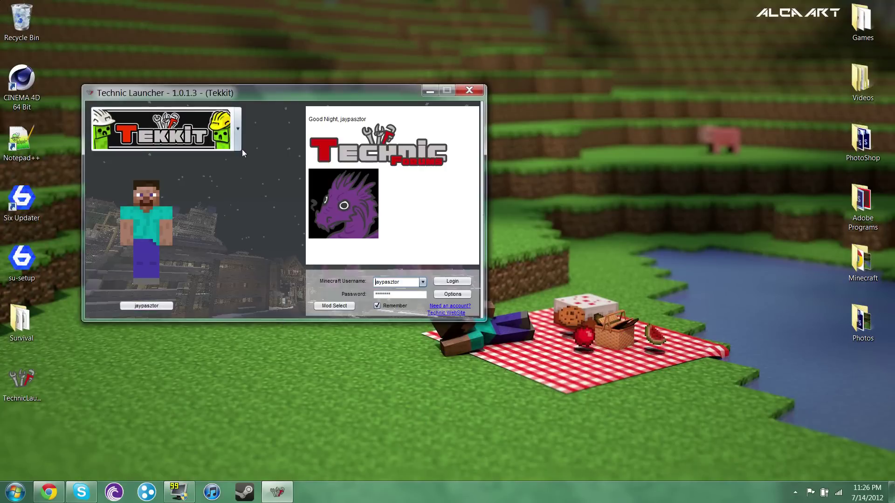
left_click(240, 146)
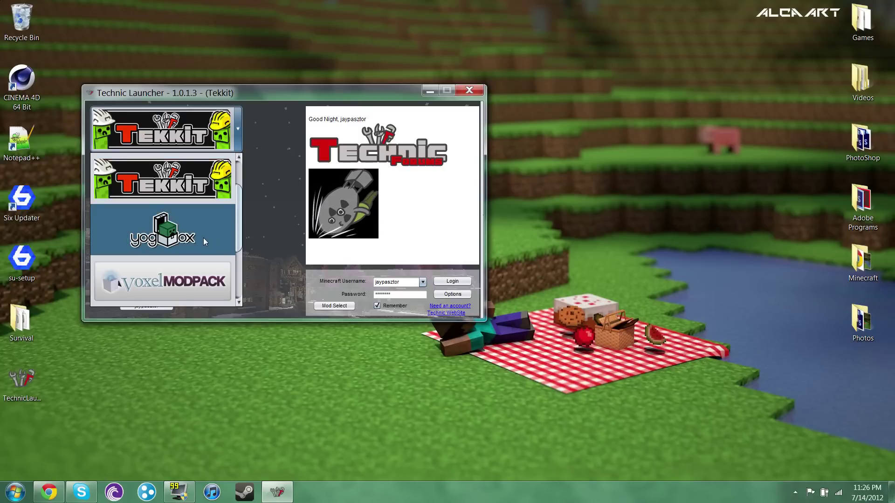
scroll(233, 200, "up", 3)
left_click(158, 177)
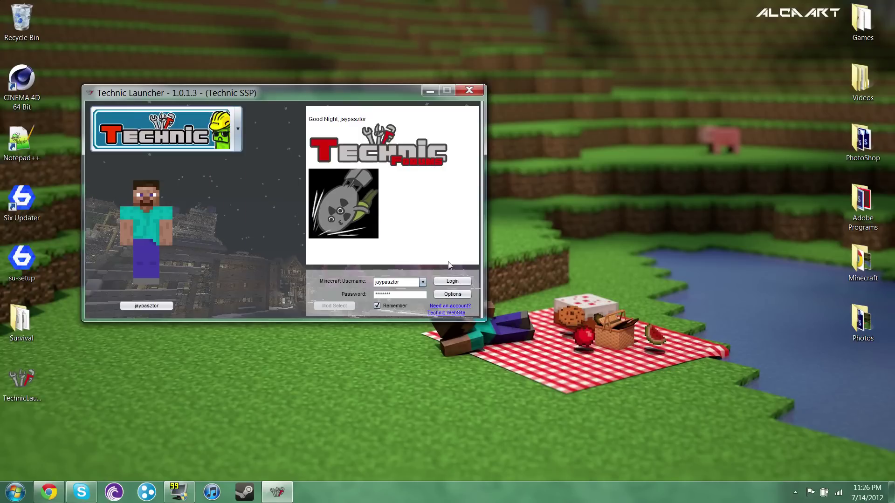
left_click(450, 282)
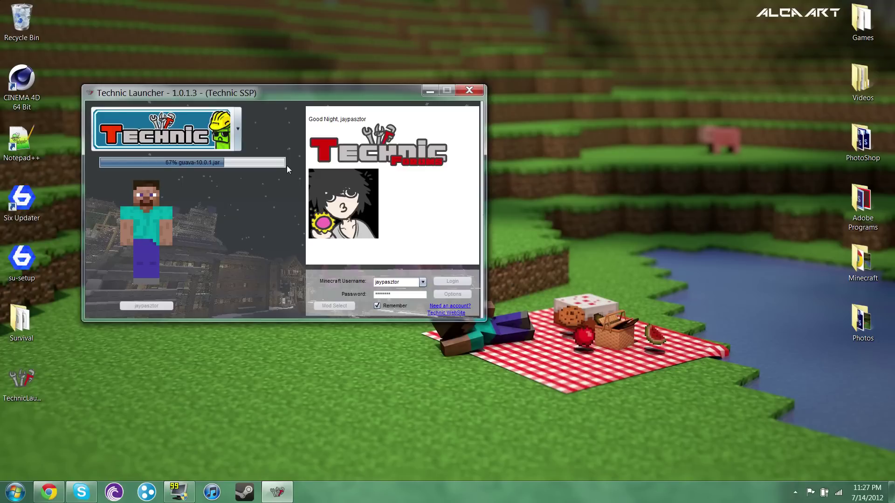
- Browse %appdata%\.techniclauncher and inspect the new technicssp folder beside tekkit
left_click(24, 490)
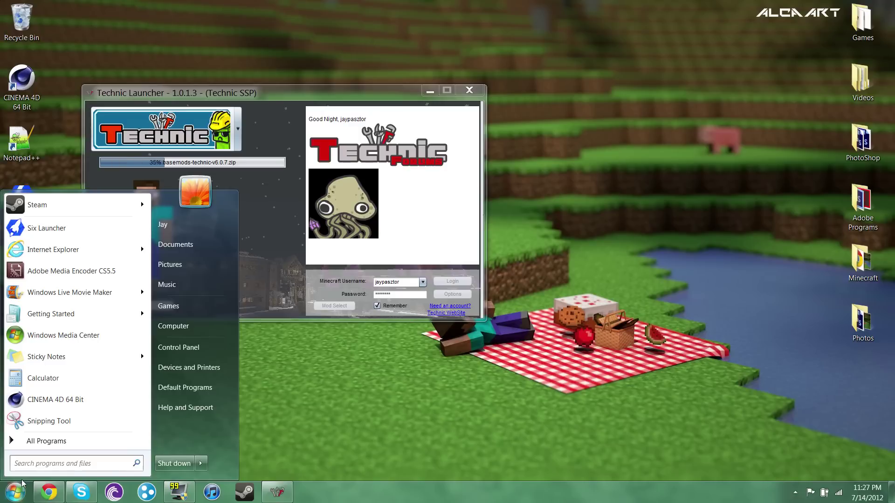
type("a")
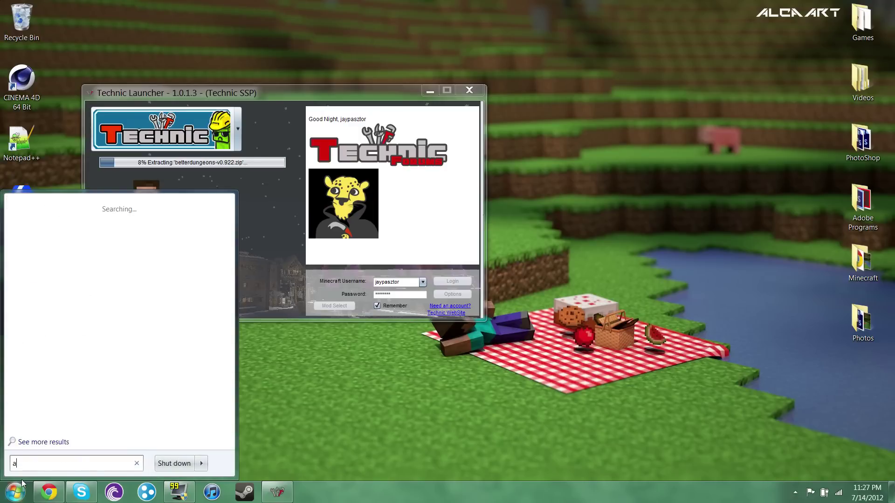
key("BackSpace")
type("%app")
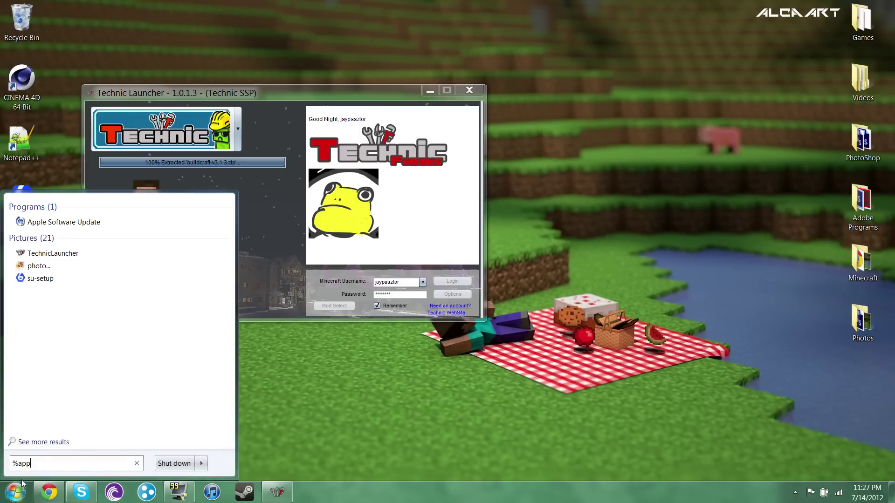
type("data%")
key("Return")
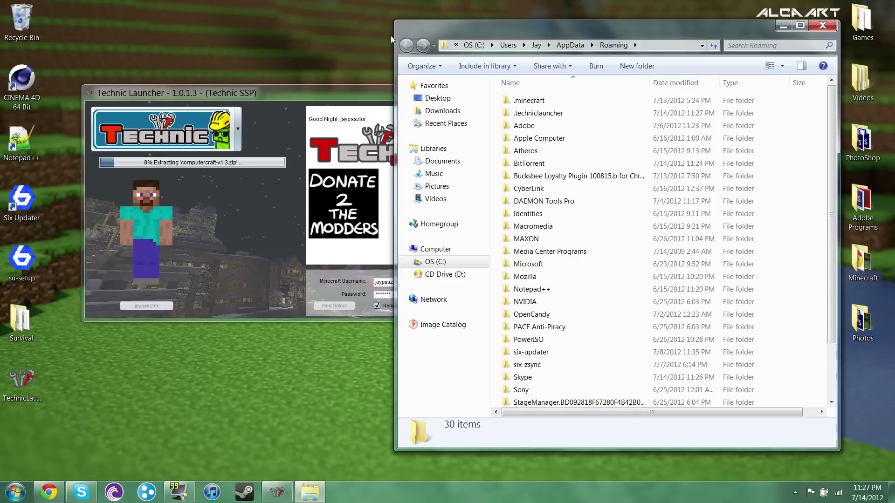
double_click(552, 116)
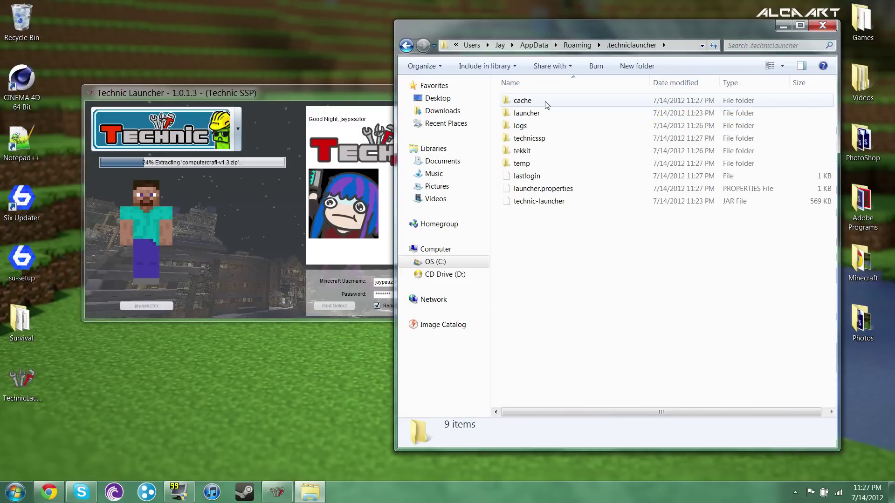
double_click(537, 141)
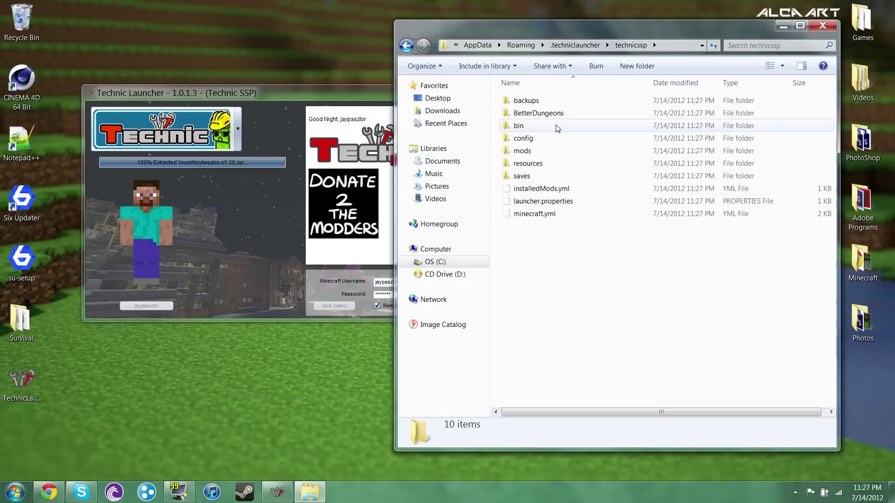
left_click(406, 45)
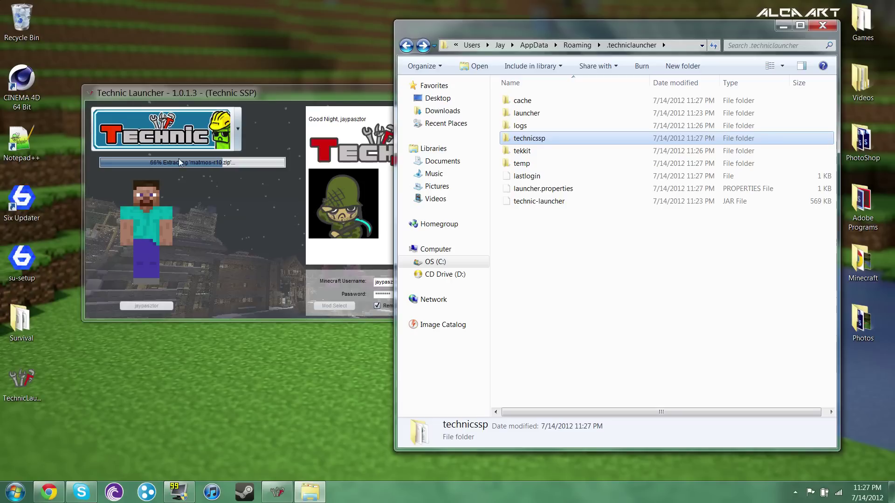
- Close the Explorer window so Technic SSP can finish extracting and launch
left_click(822, 26)
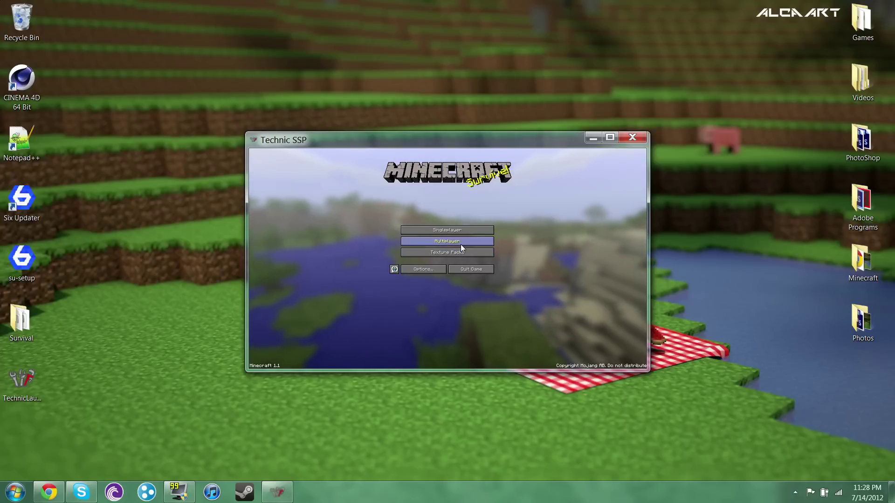
- Set the video brightness to Bright and smooth lighting to 100%
left_click(458, 229)
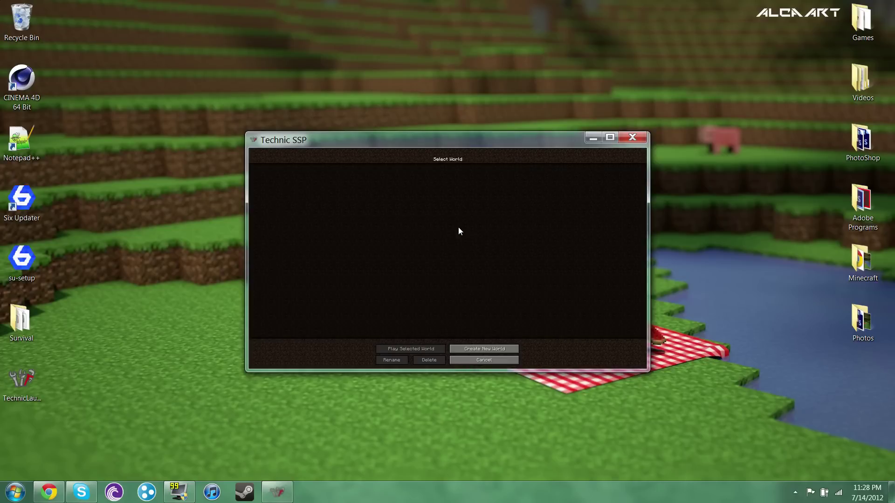
left_click(475, 345)
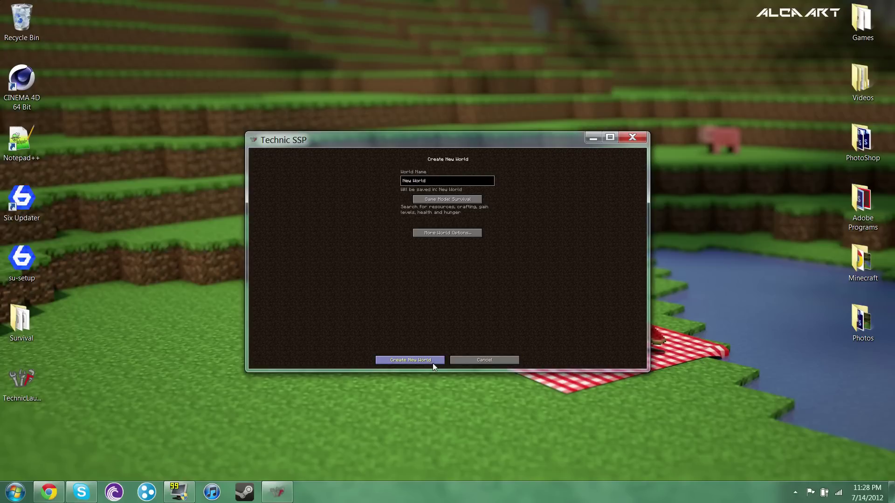
left_click(477, 360)
left_click(477, 360)
left_click(431, 269)
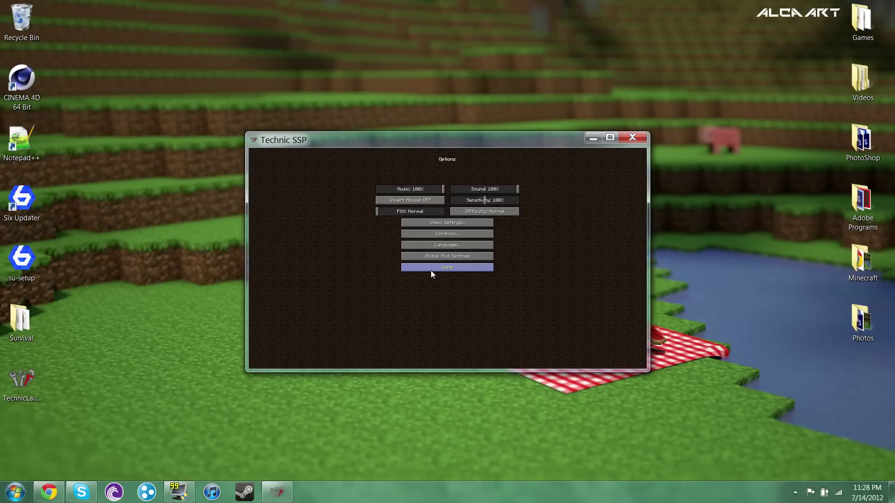
left_click(446, 225)
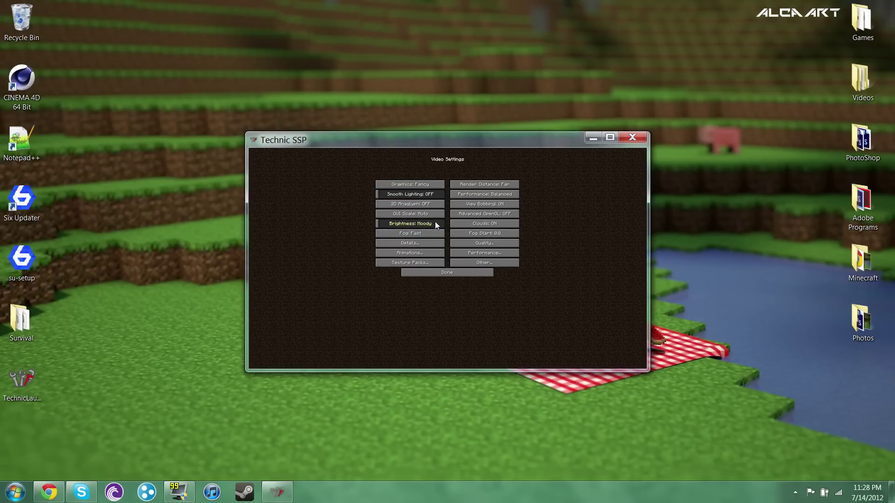
left_click_drag(396, 225, 448, 223)
left_click_drag(428, 194, 447, 194)
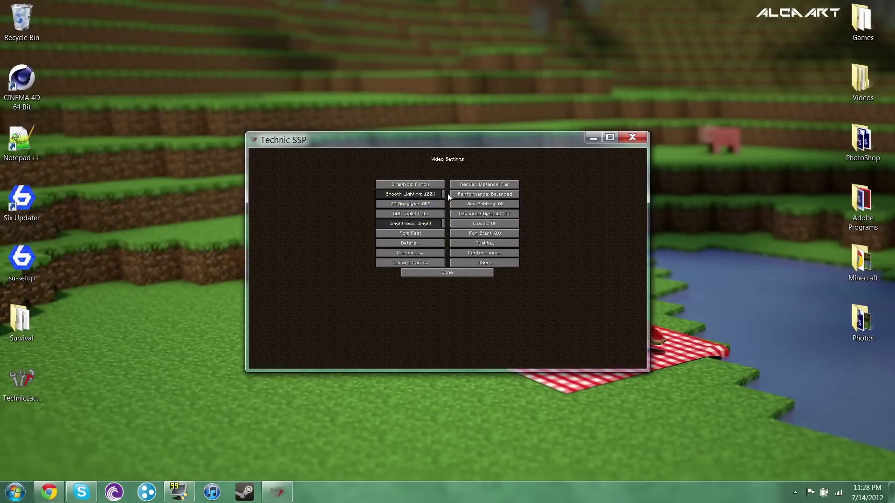
left_click(454, 274)
left_click(469, 268)
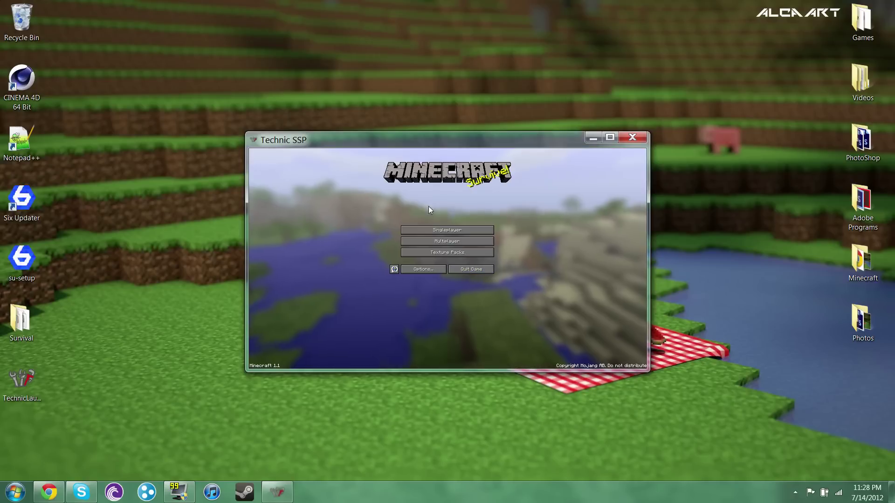
- Create a new world in Creative mode and walk out toward the water
left_click(456, 230)
left_click(482, 348)
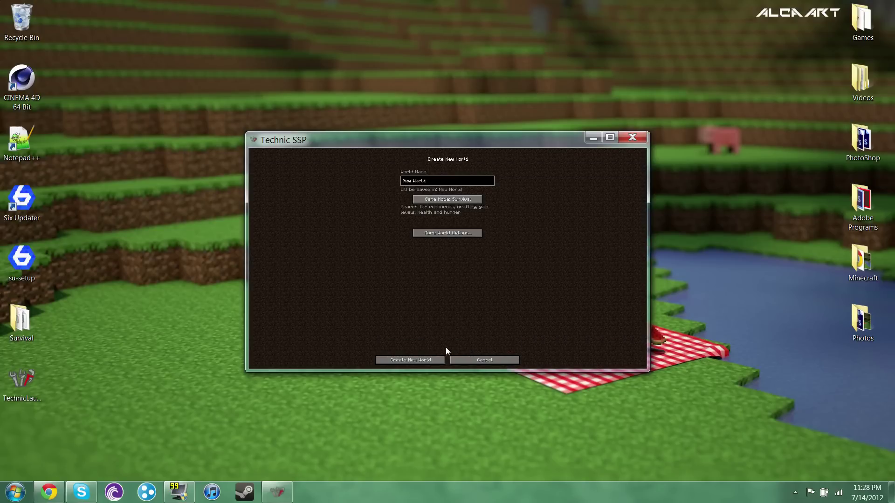
left_click(470, 202)
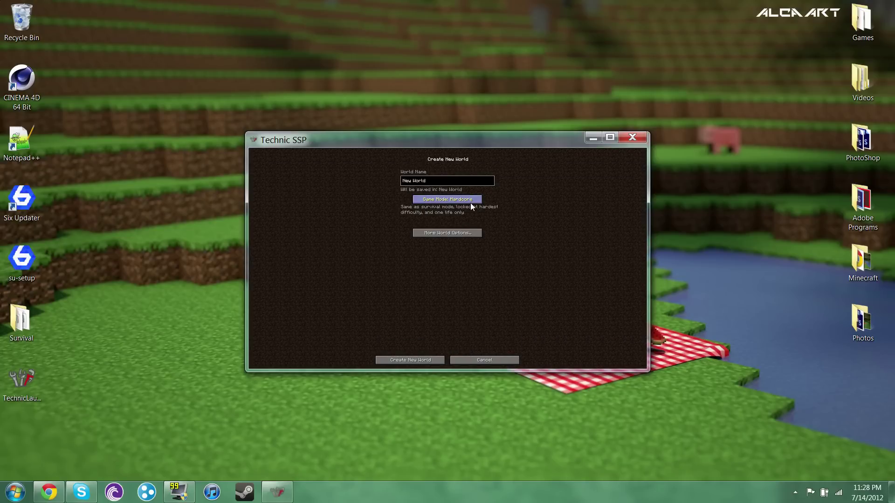
left_click(438, 360)
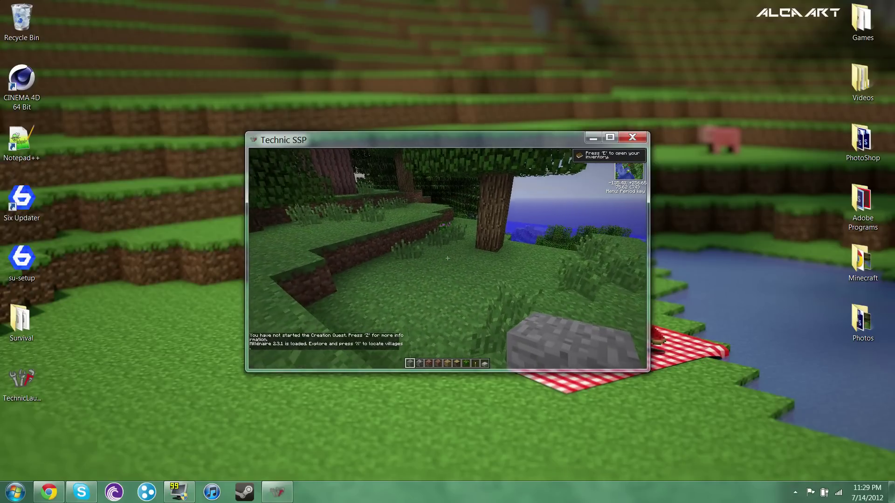
key("w")
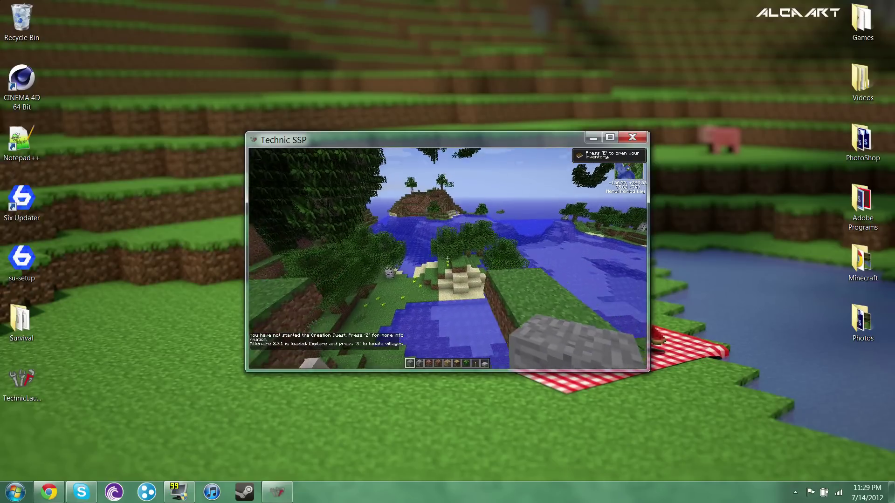
key("w")
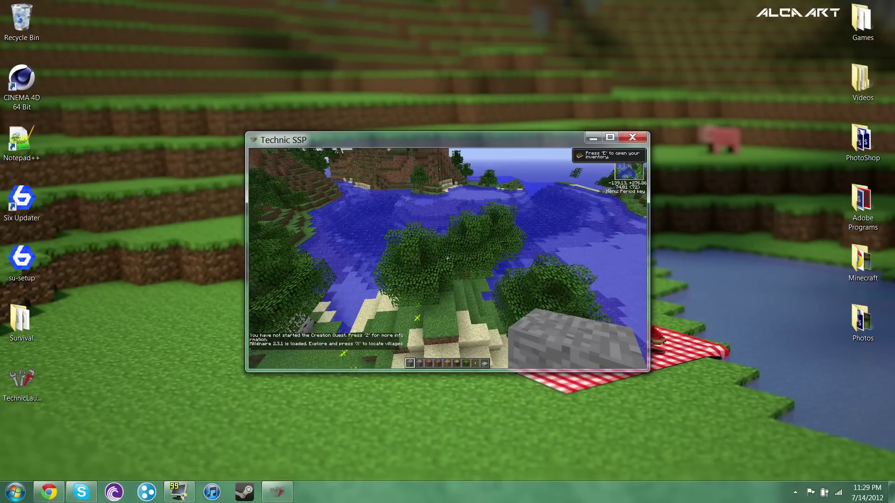
- Turn the music down to about 3% and the sound to 9% from the pause menu
key("Escape")
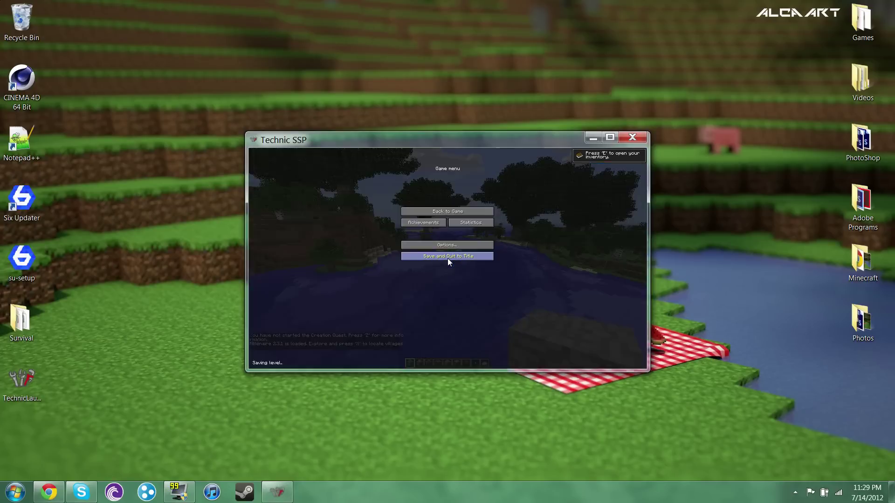
left_click(448, 245)
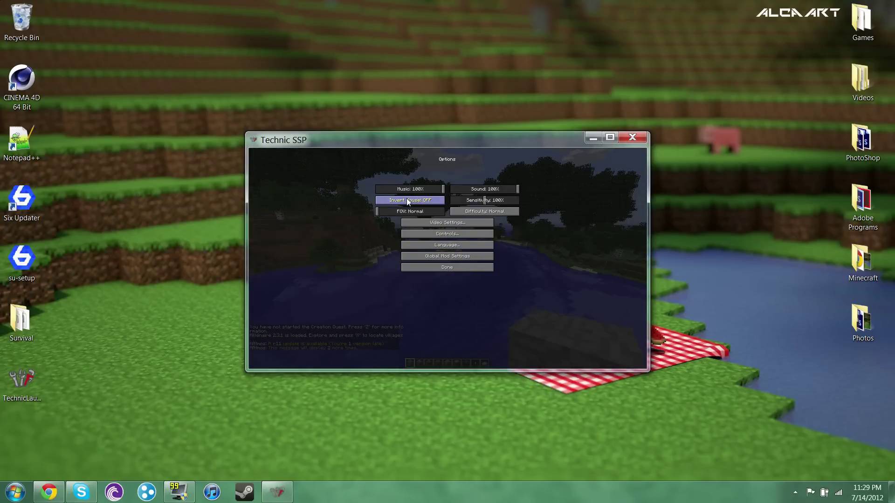
left_click_drag(408, 189, 379, 189)
left_click_drag(471, 189, 457, 190)
left_click_drag(379, 189, 376, 190)
left_click(434, 265)
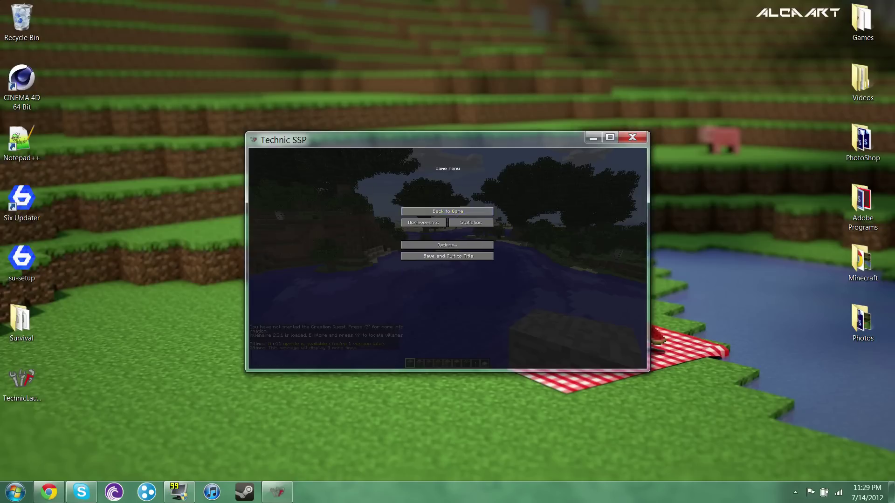
left_click(447, 212)
key("Escape")
- Maximize the game window, resume play and walk across the river
double_click(449, 140)
left_click(449, 146)
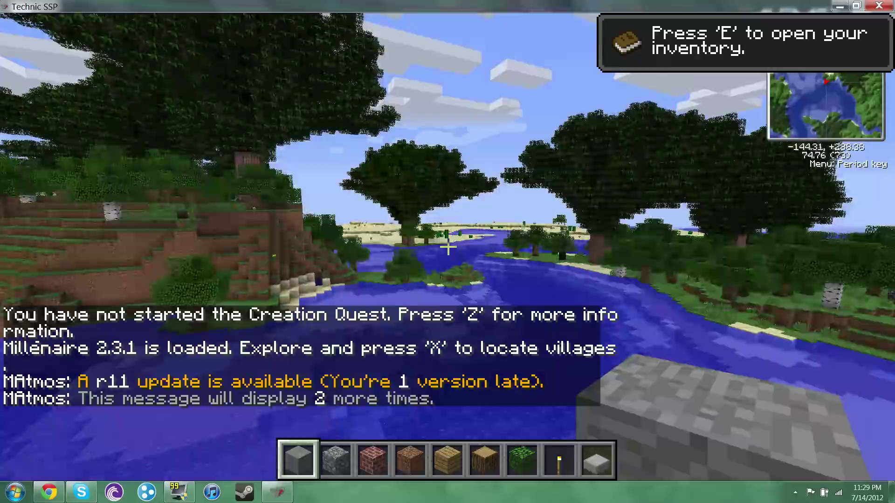
key("w")
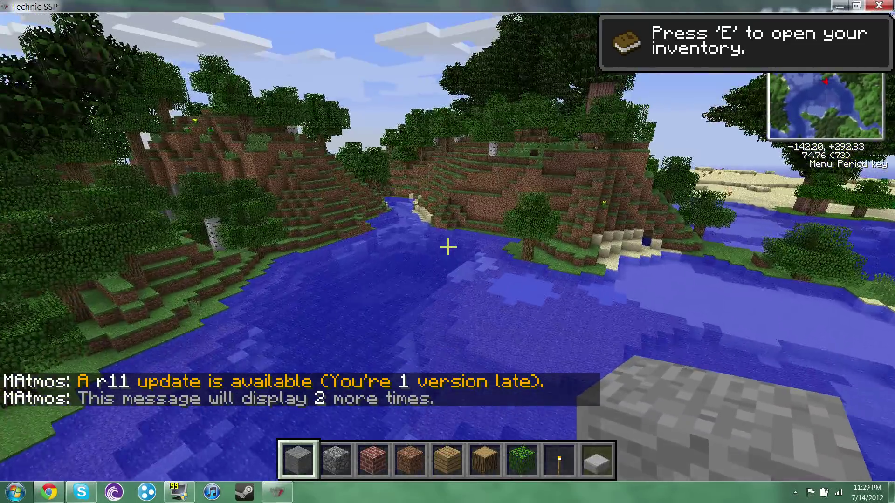
key("w")
key("w")
key("w")
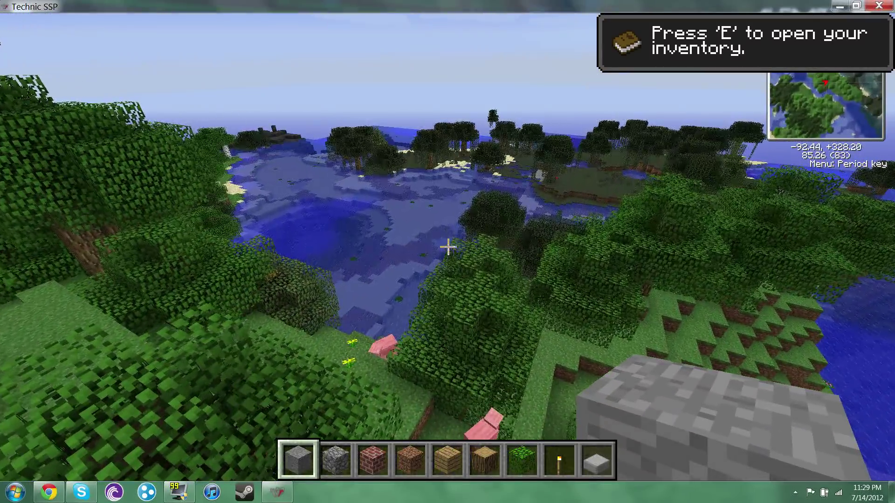
- Browse through several pages of items in the inventory, then close it
key("e")
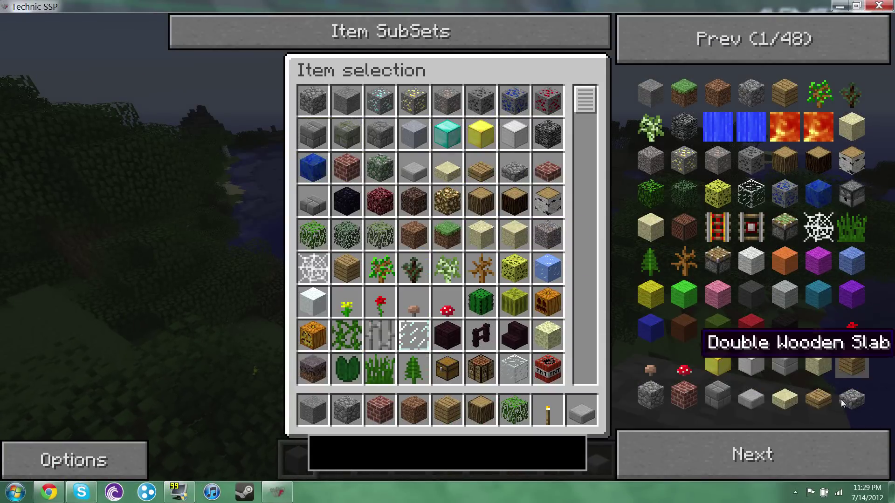
left_click(809, 450)
left_click(808, 460)
left_click(809, 459)
left_click(808, 460)
left_click(809, 459)
left_click(809, 459)
left_click(809, 459)
left_click(809, 459)
left_click(809, 459)
key("e")
- Fly over the pond, swamp and river toward the hills and forest
key("w")
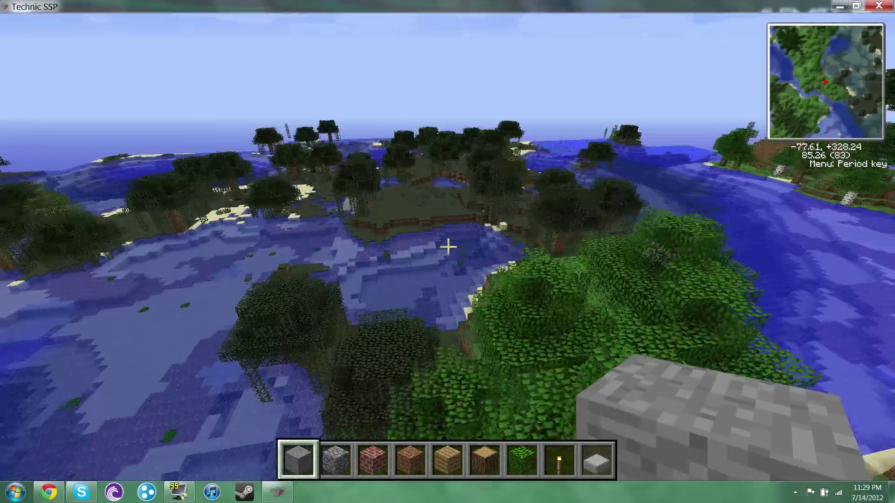
key("w")
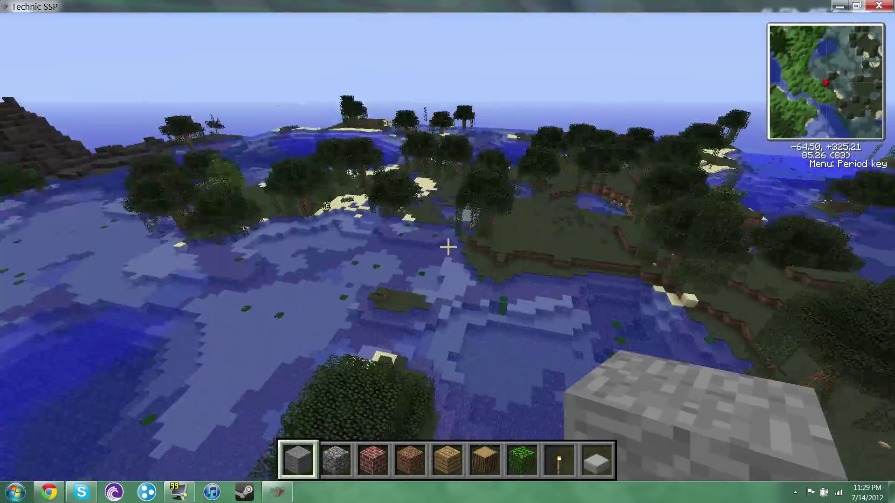
key("w")
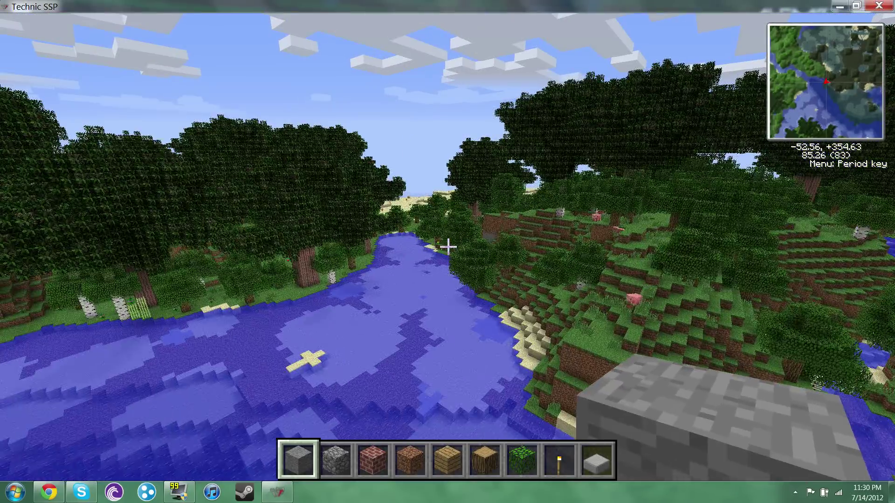
key("w")
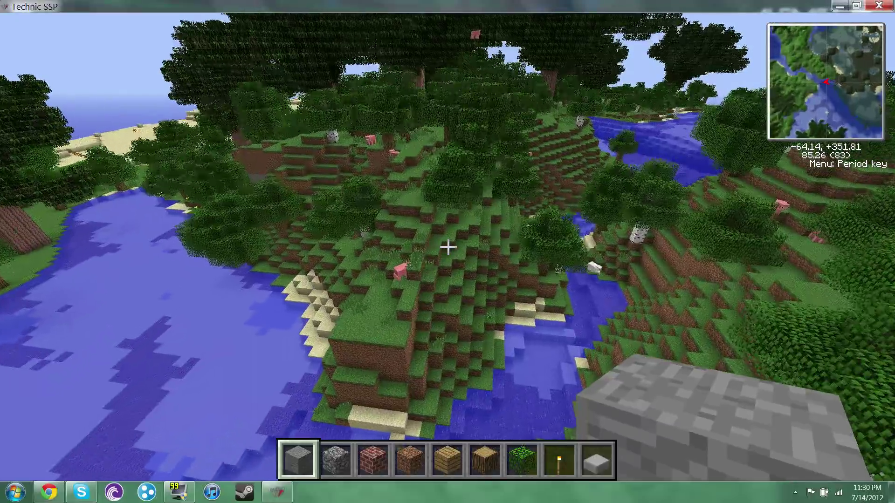
key("w")
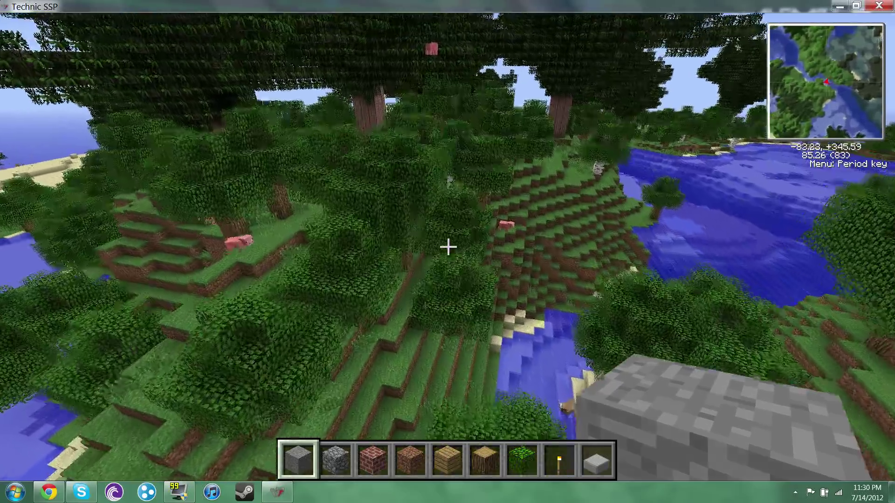
key("w")
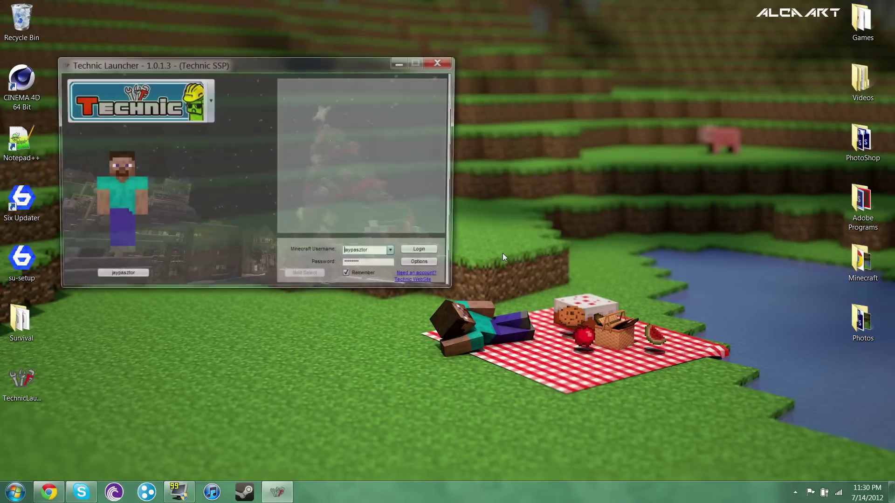
- Choose Tekkit from the modpack list and log in to launch it
left_click(209, 100)
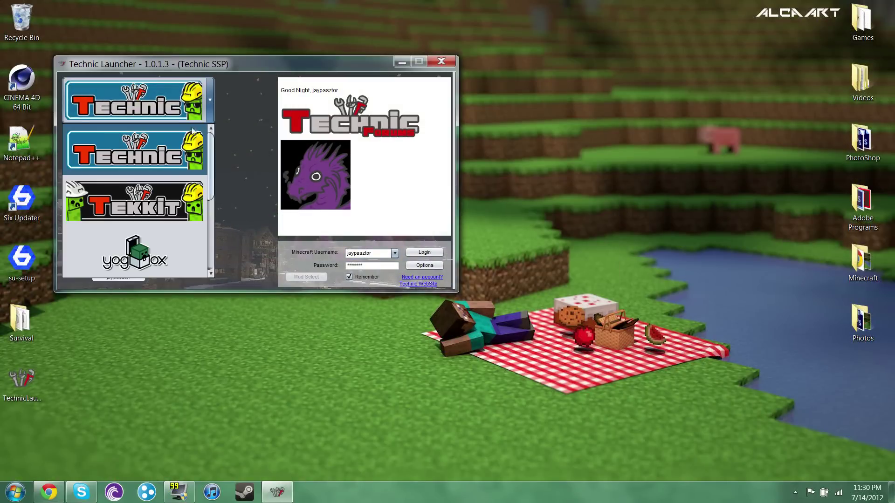
left_click(164, 188)
left_click(425, 252)
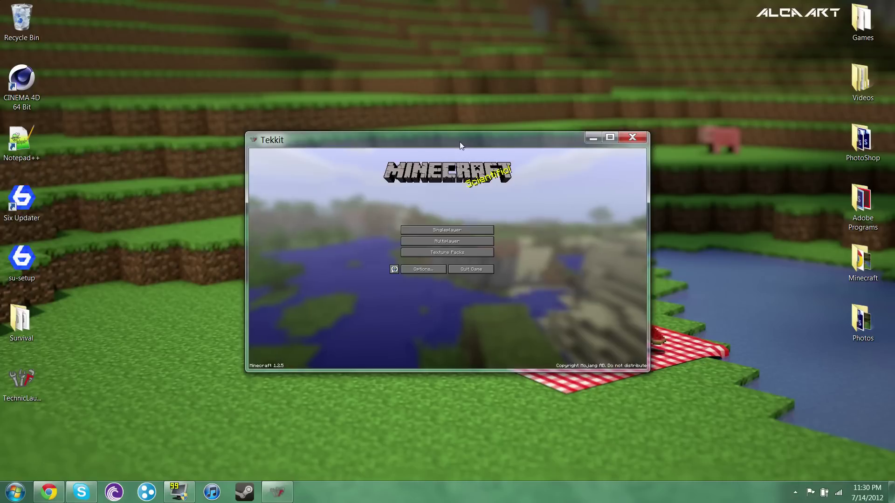
- Add the multiplayer server mc.jaypasztor.com and join it
left_click(458, 240)
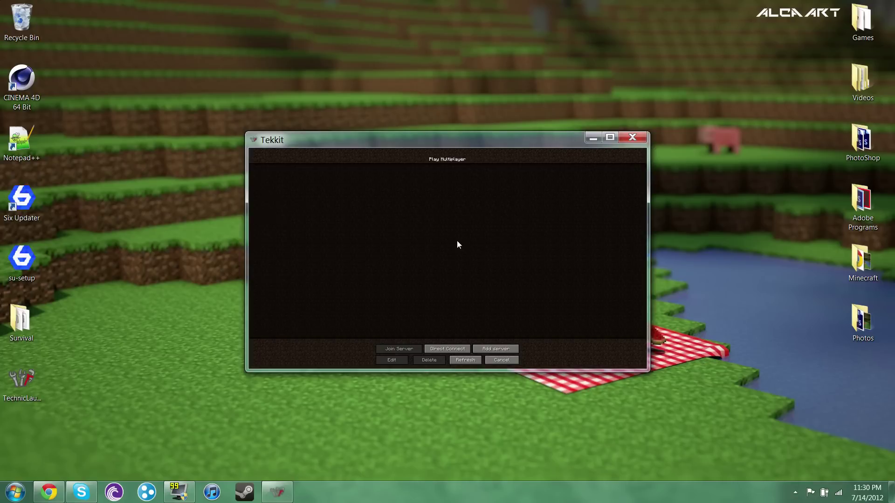
left_click(496, 350)
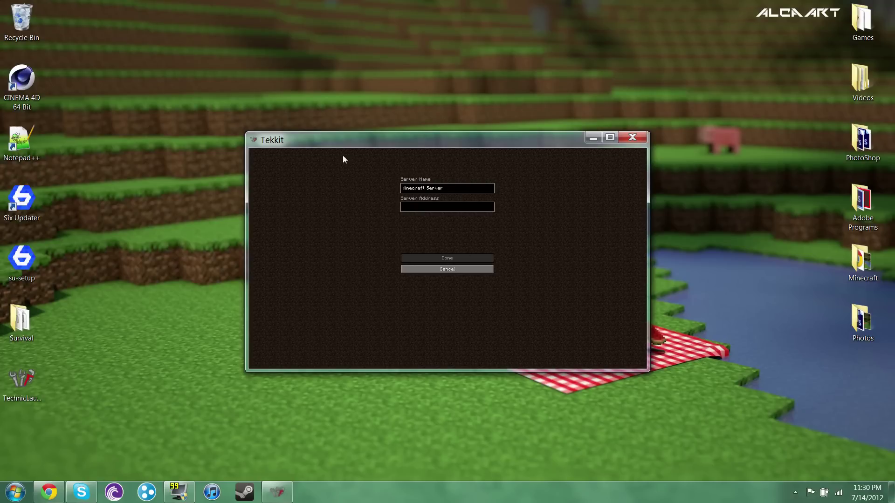
type("mc.jaypasztor.com")
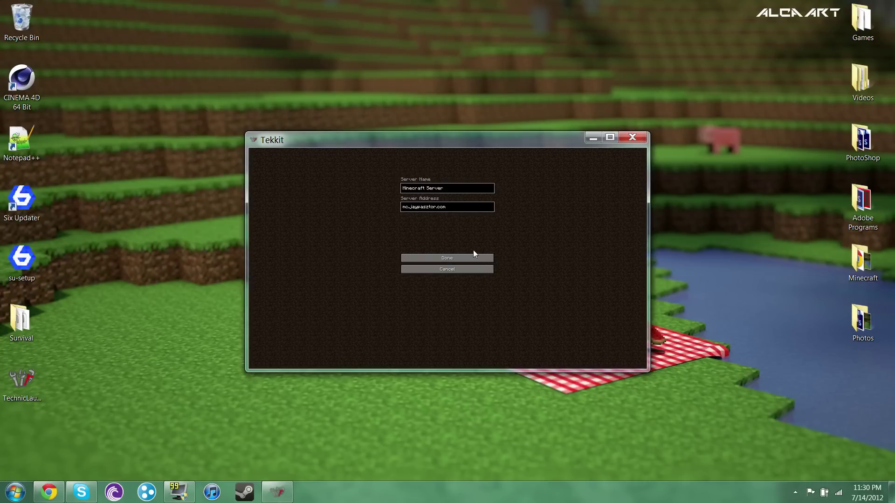
left_click(474, 256)
left_click(465, 255)
left_click(464, 255)
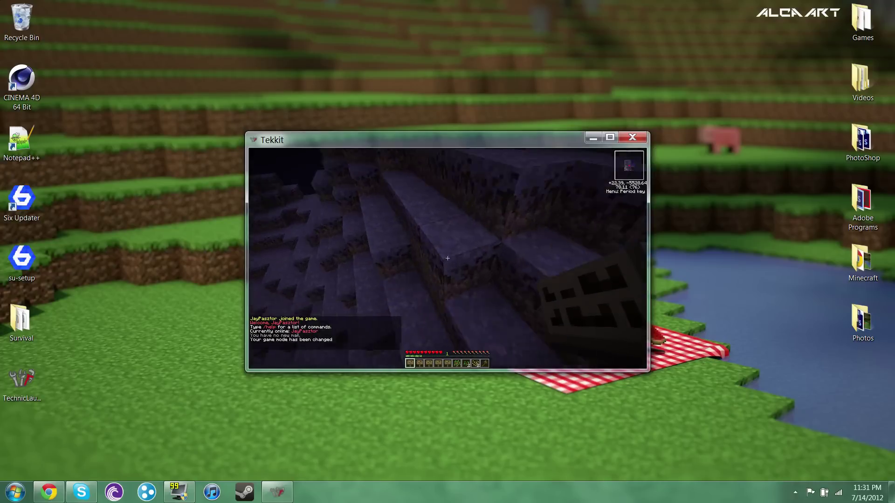
- Walk briefly on the server, pause, and close the Tekkit window
key("w")
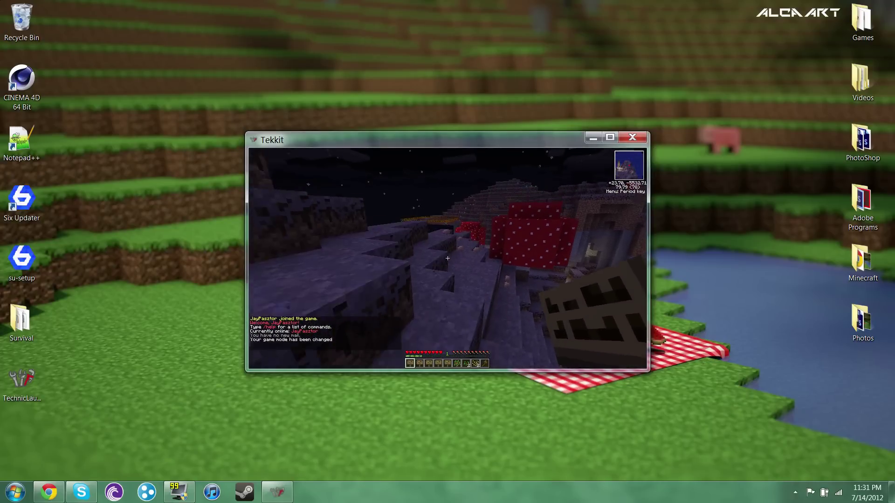
key("Escape")
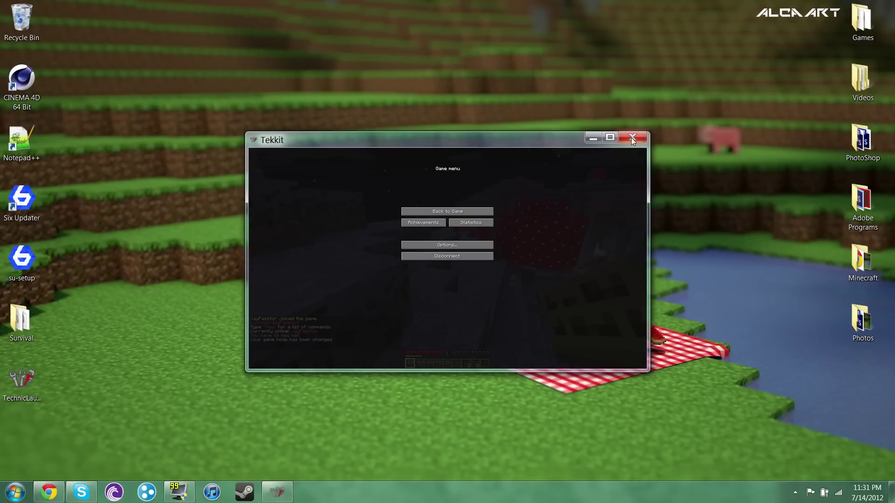
left_click(631, 137)
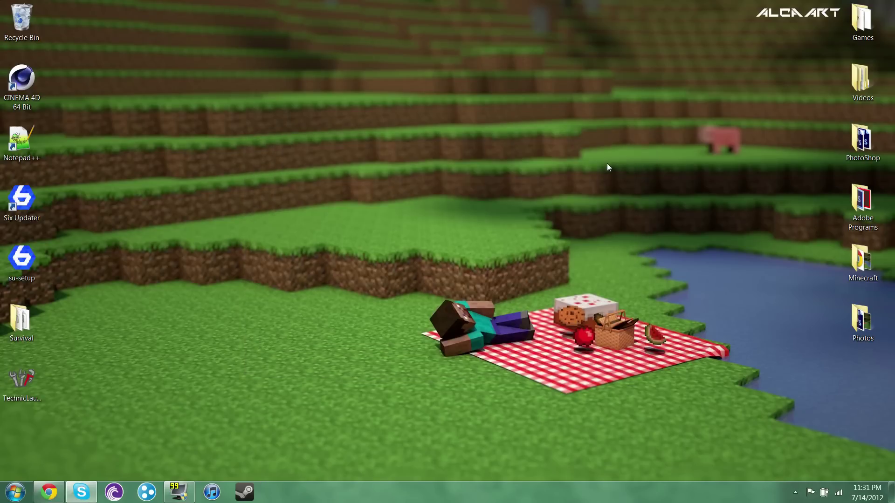
- Launch Minecraft from the Games folder past the security warning and log in
double_click(862, 21)
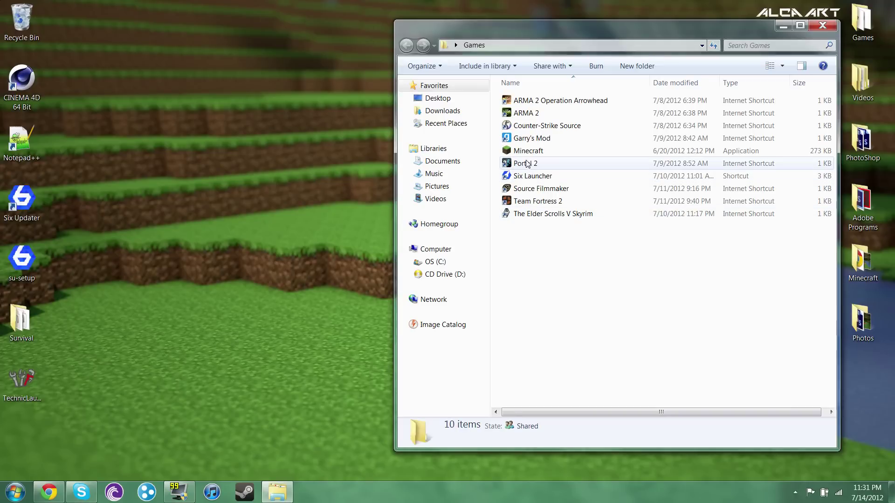
double_click(527, 150)
left_click(482, 257)
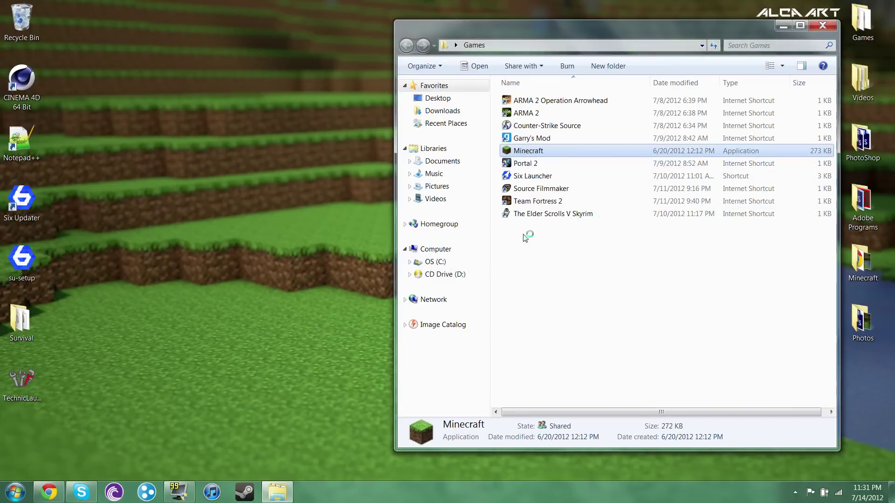
left_click(821, 26)
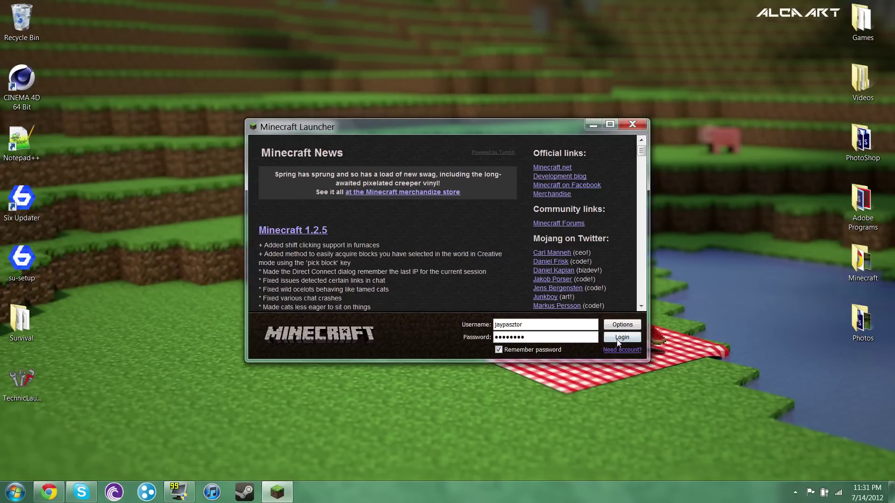
left_click(617, 339)
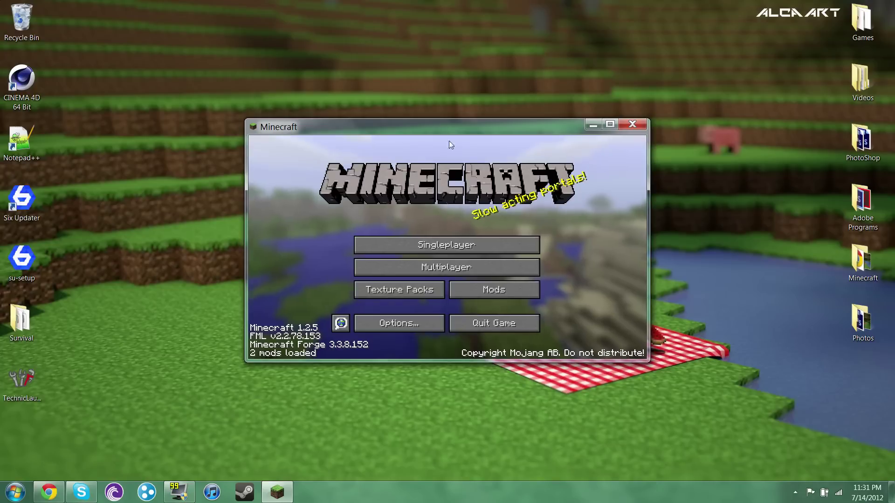
- Add and join mc.jaypasztor.com, get refused for missing mods, then close Minecraft
left_click(473, 270)
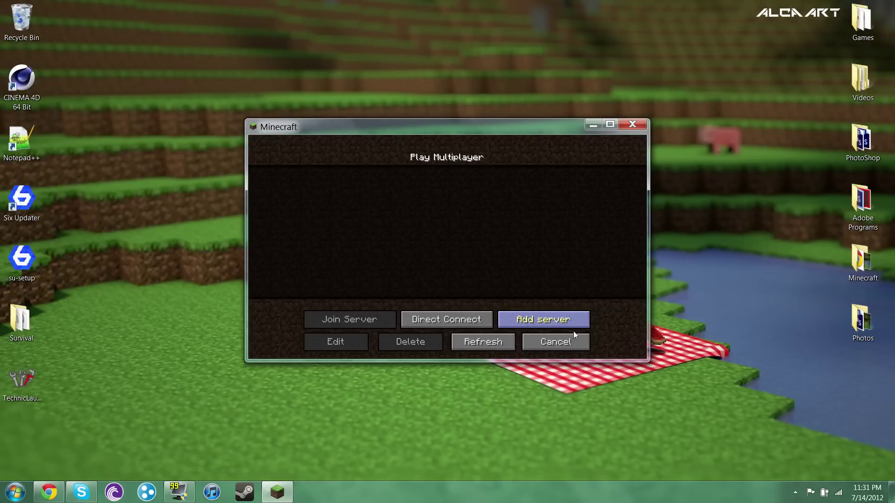
left_click(533, 313)
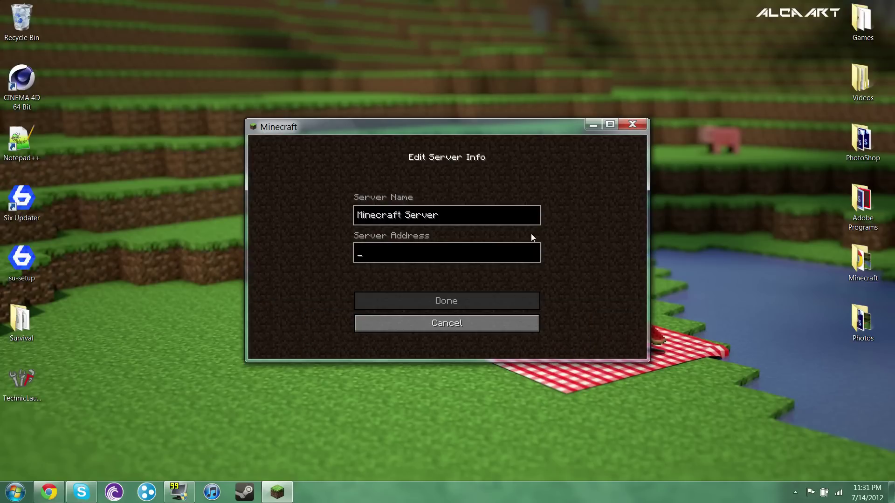
type("mc.jaypasztor.com")
left_click(482, 303)
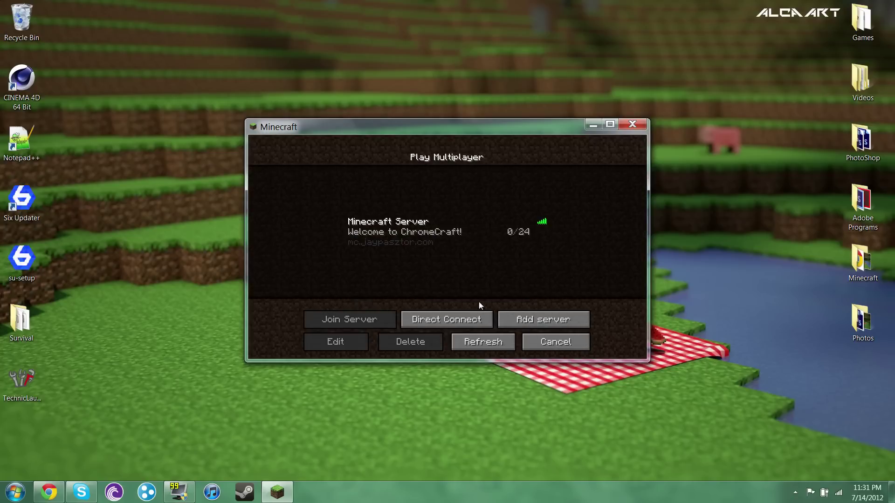
double_click(469, 247)
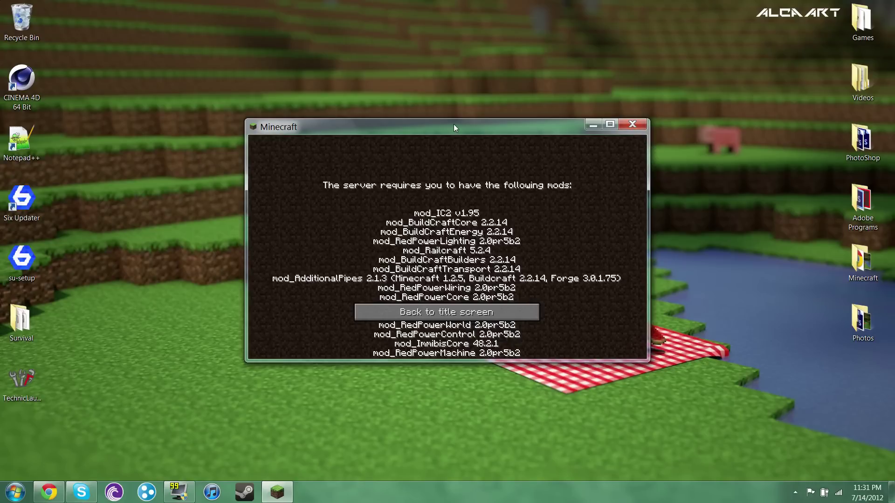
left_click(639, 128)
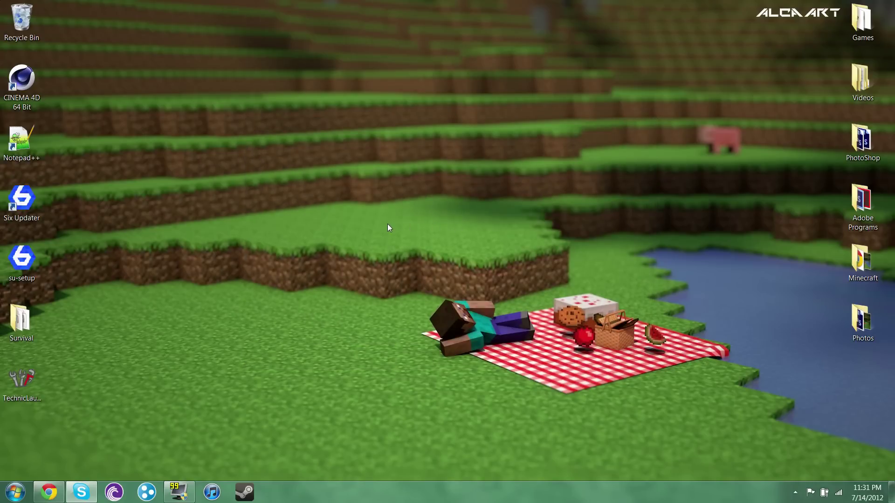
left_click_drag(387, 224, 774, 454)
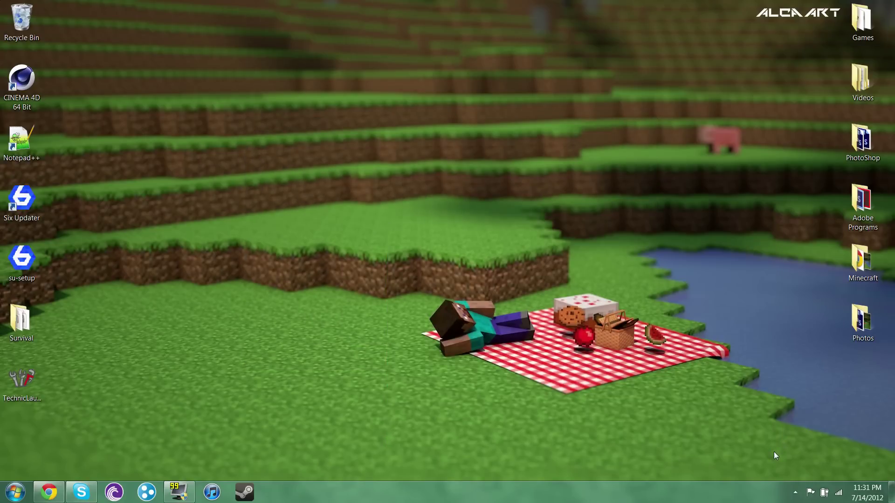